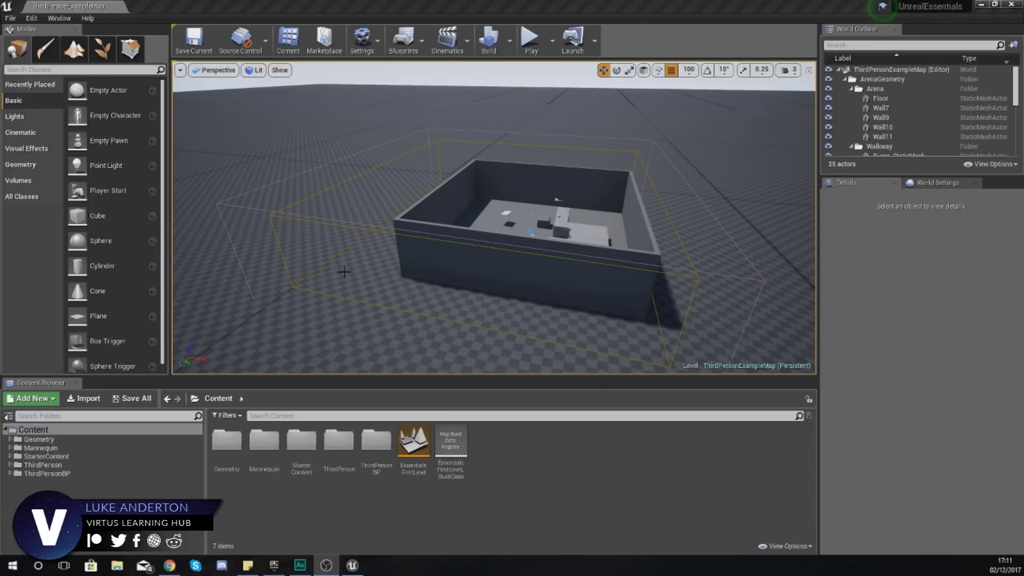
right_click_drag(468, 271, 442, 277)
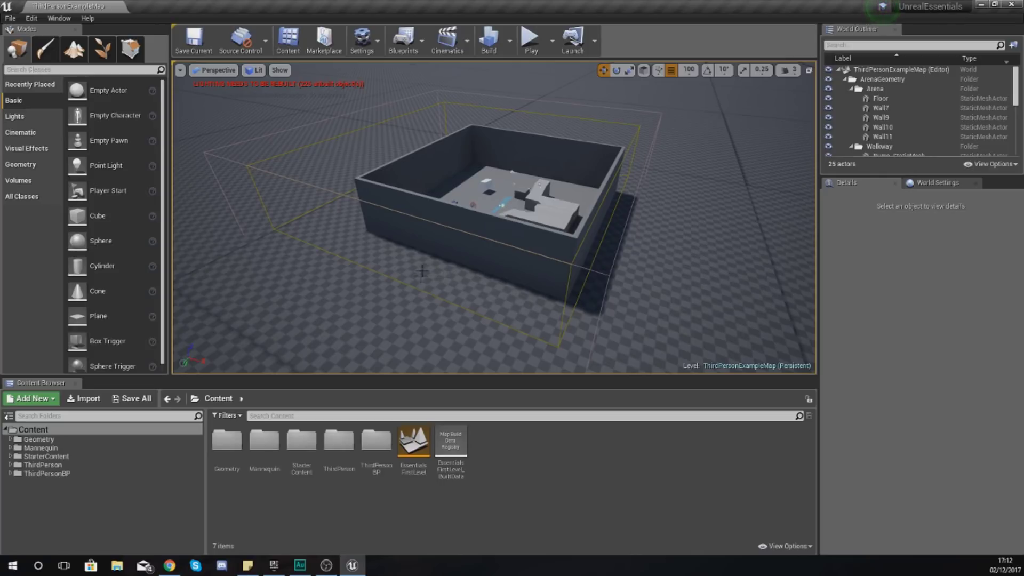
right_click_drag(449, 255, 358, 224)
right_click(449, 255)
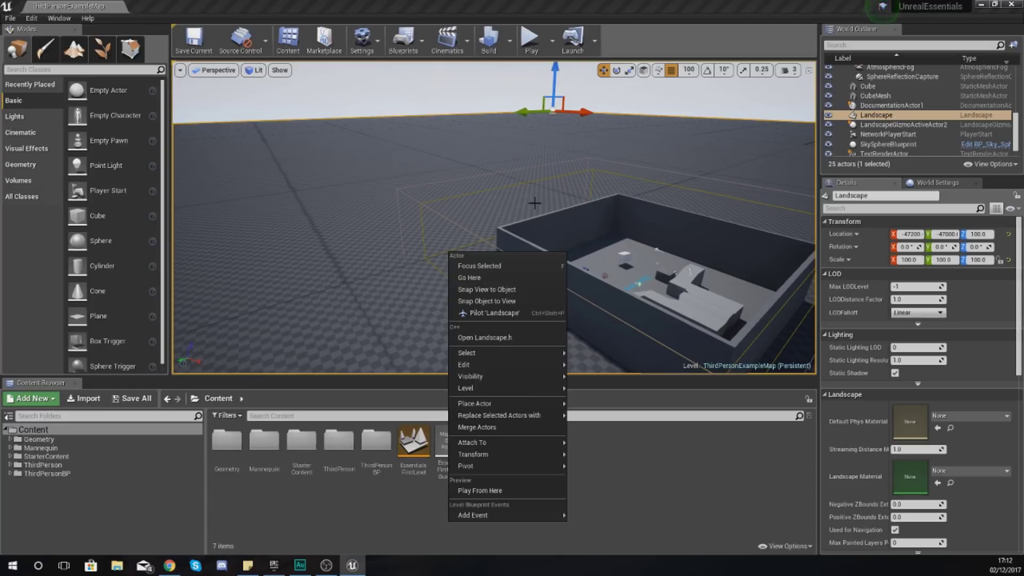
right_click_drag(456, 188, 550, 237)
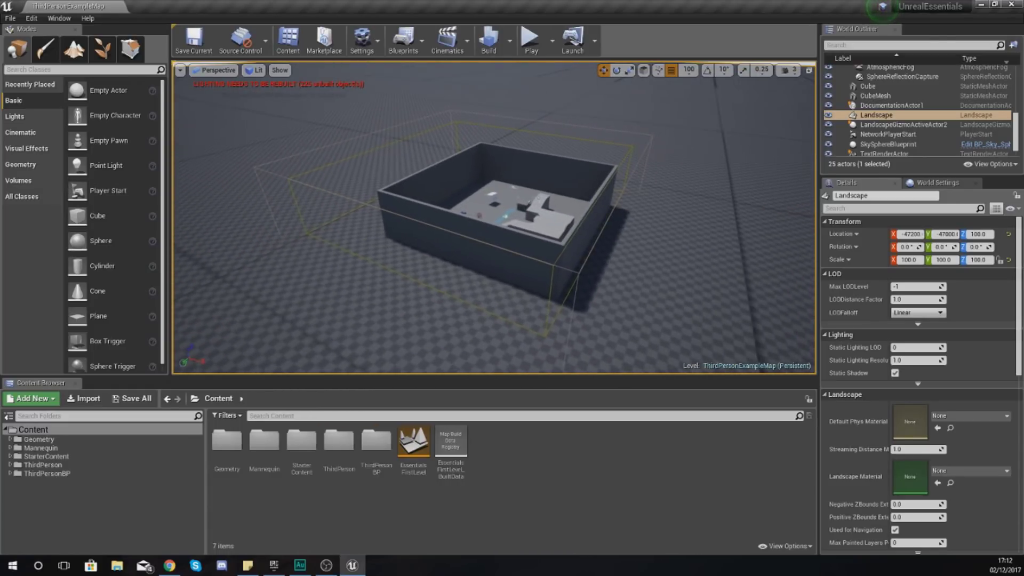
Switch to Landscape mode for sculpting and choose Sculpt as the active sculpting tool.
left_click(78, 54)
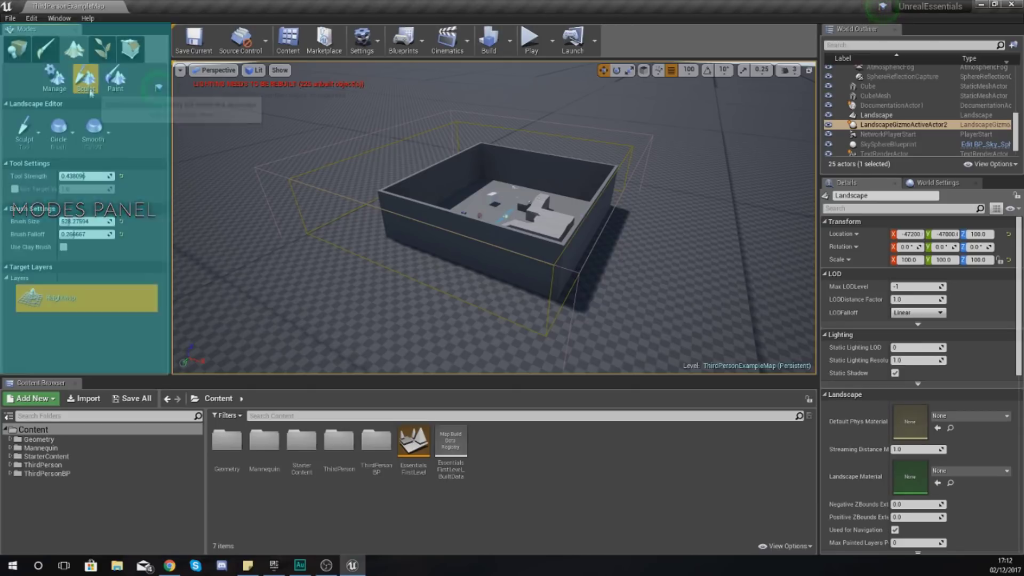
right_click_drag(402, 159, 349, 123)
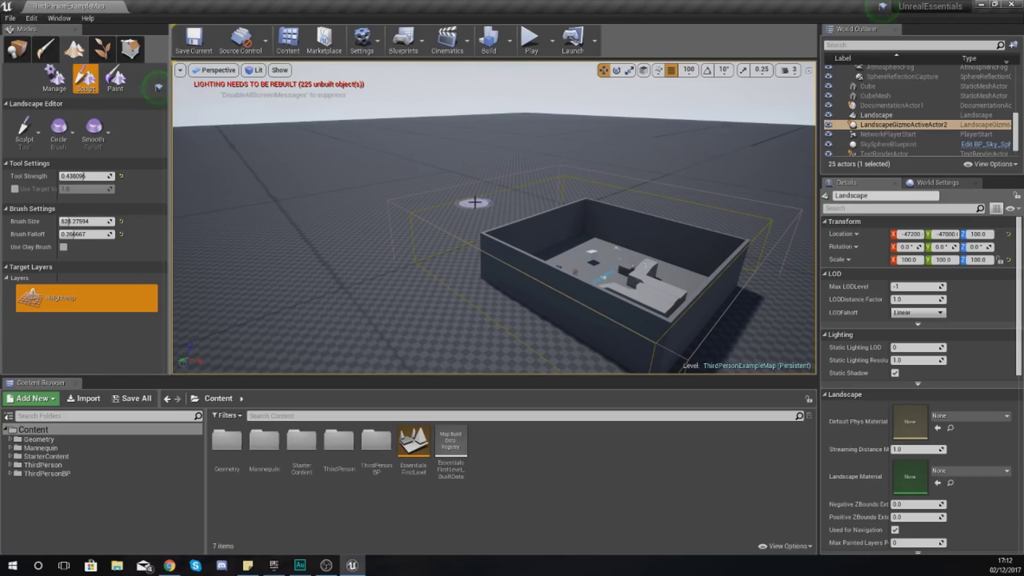
right_click_drag(469, 199, 534, 230)
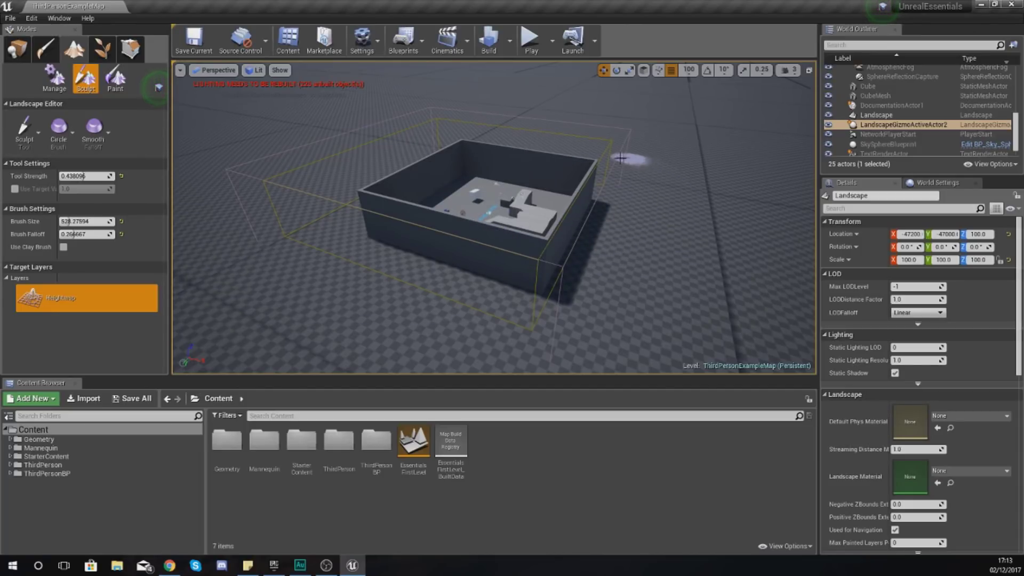
right_click_drag(297, 225, 285, 228)
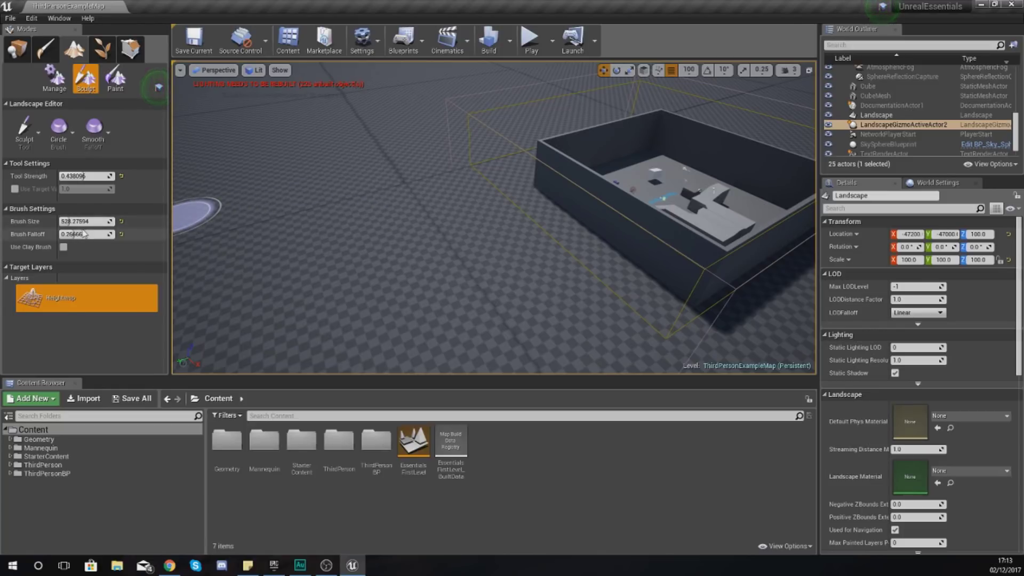
left_click(24, 132)
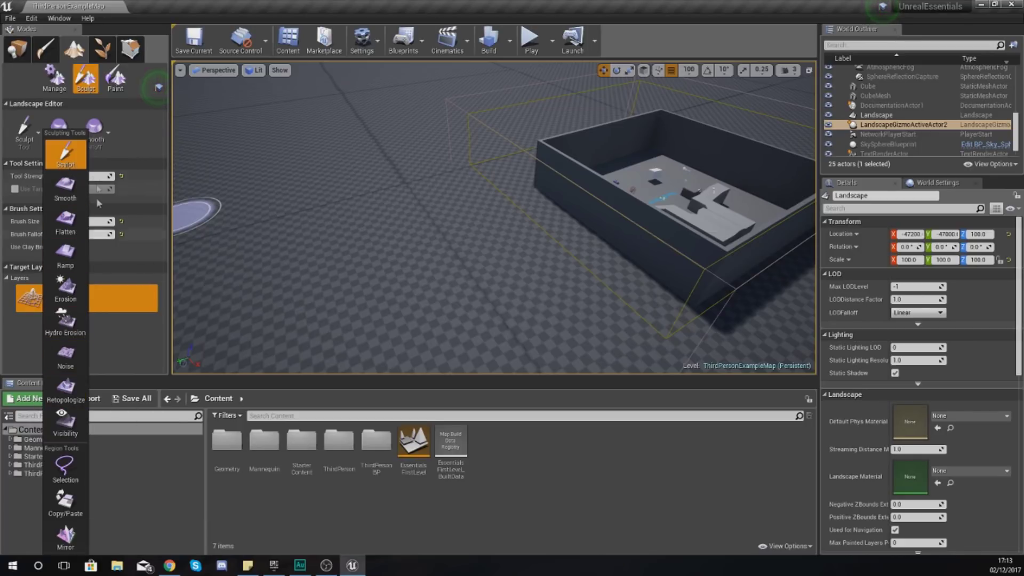
left_click(66, 159)
left_click(31, 143)
left_click(21, 128)
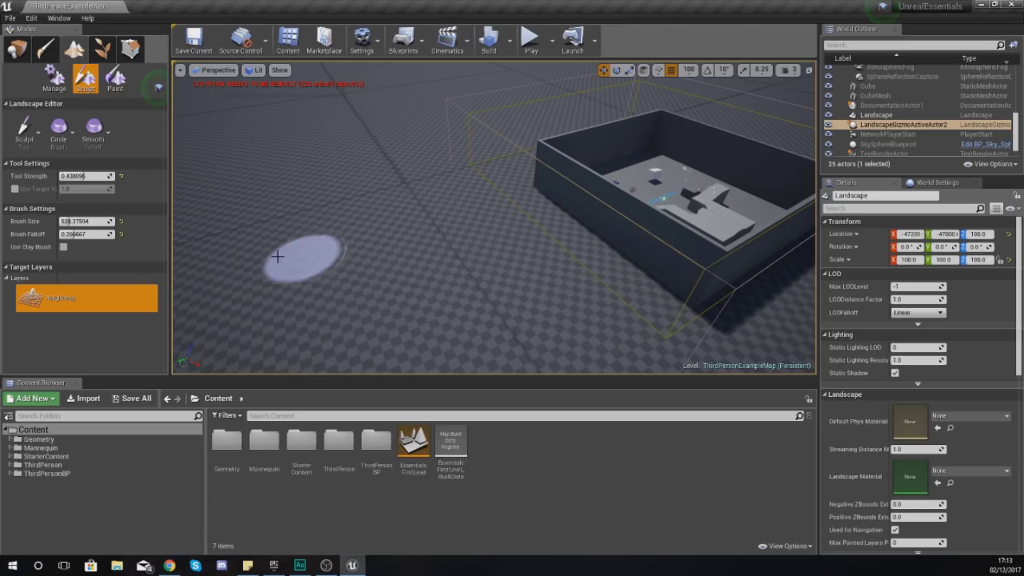
Enlarge the sculpt brush to a size of about 2459 and set its falloff to about 0.59.
left_click_drag(73, 224, 112, 224)
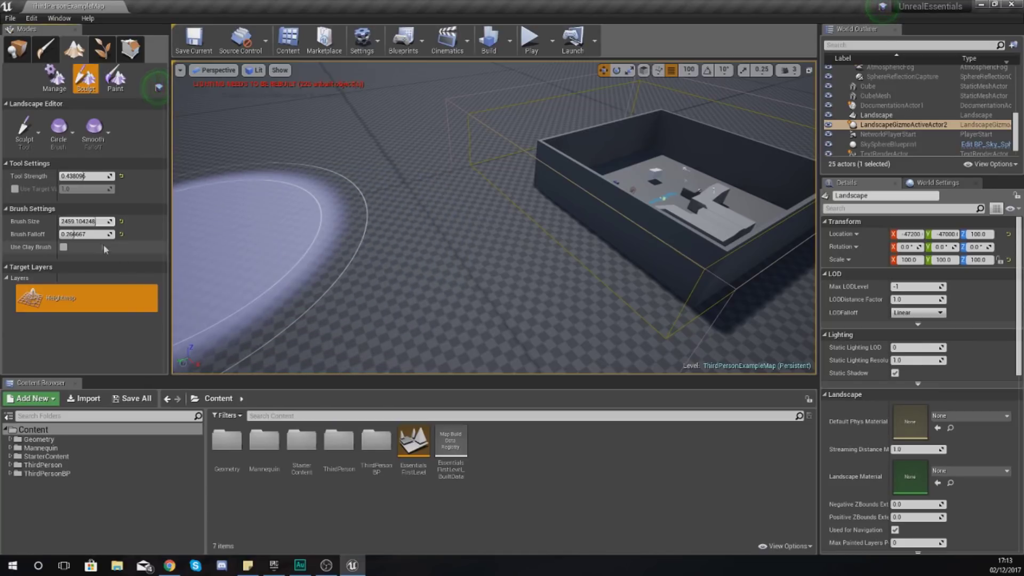
mouse_move(85, 234)
left_mouse_down()
mouse_move(64, 235)
mouse_move(99, 235)
left_mouse_up()
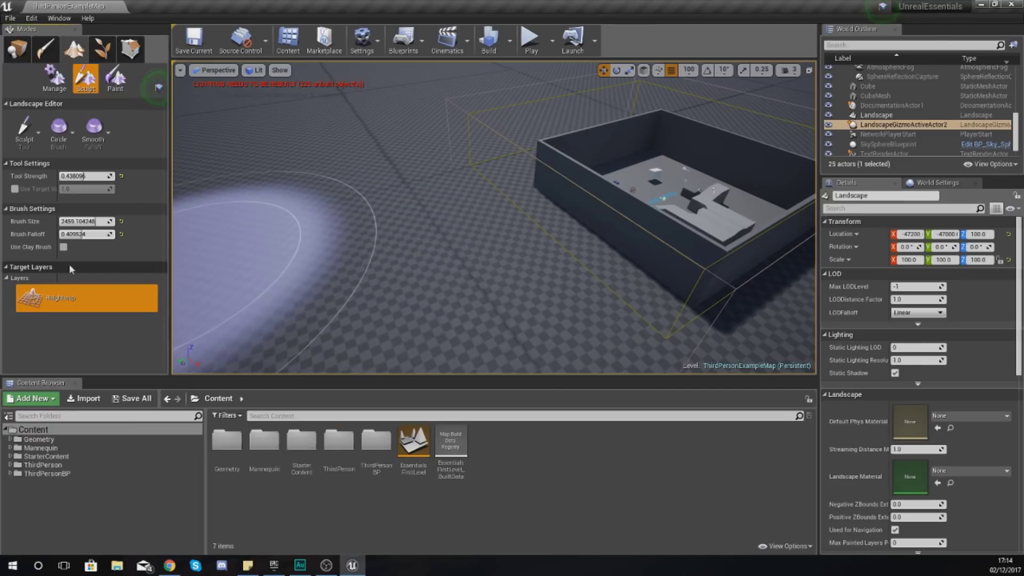
left_click_drag(80, 234, 42, 234)
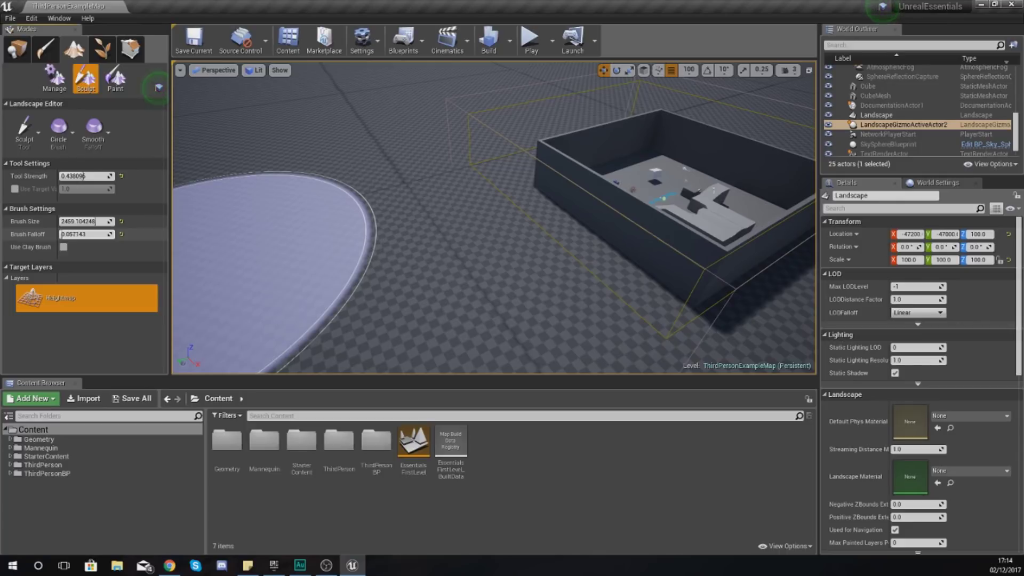
left_click_drag(85, 234, 134, 241)
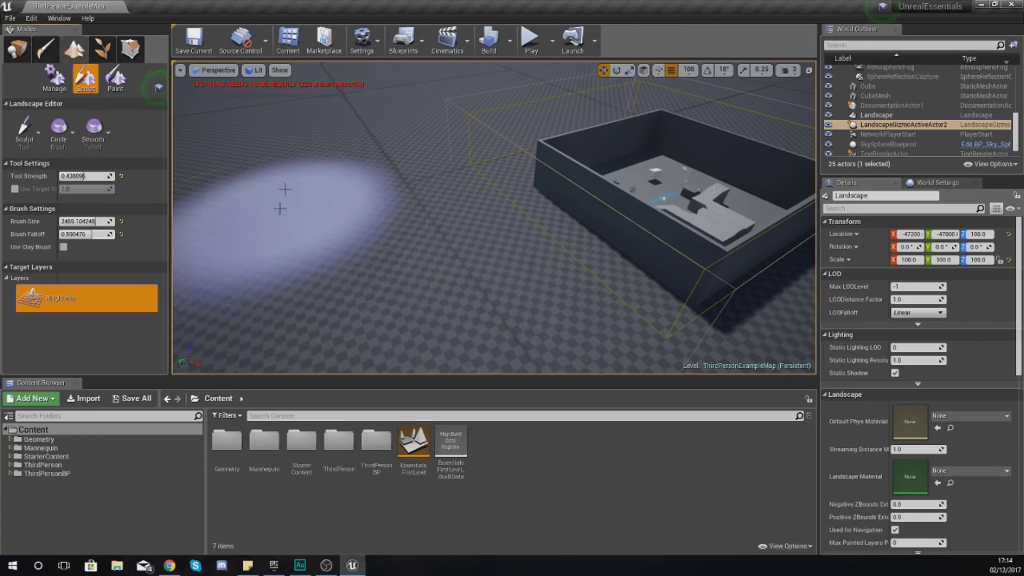
Try sculpting a large hill beside the walled arena with the tool strength at 1.0, and undo it.
left_click_drag(85, 176, 80, 176)
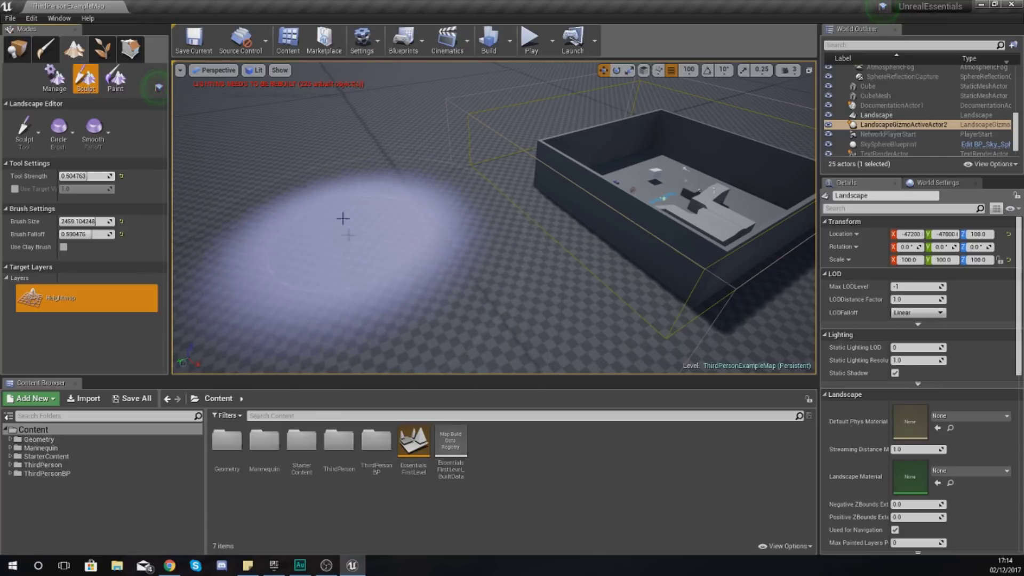
left_click_drag(85, 176, 109, 176)
mouse_move(256, 176)
left_mouse_down()
mouse_move(299, 153)
mouse_move(347, 146)
mouse_move(352, 194)
mouse_move(336, 224)
mouse_move(337, 204)
mouse_move(403, 249)
left_mouse_up()
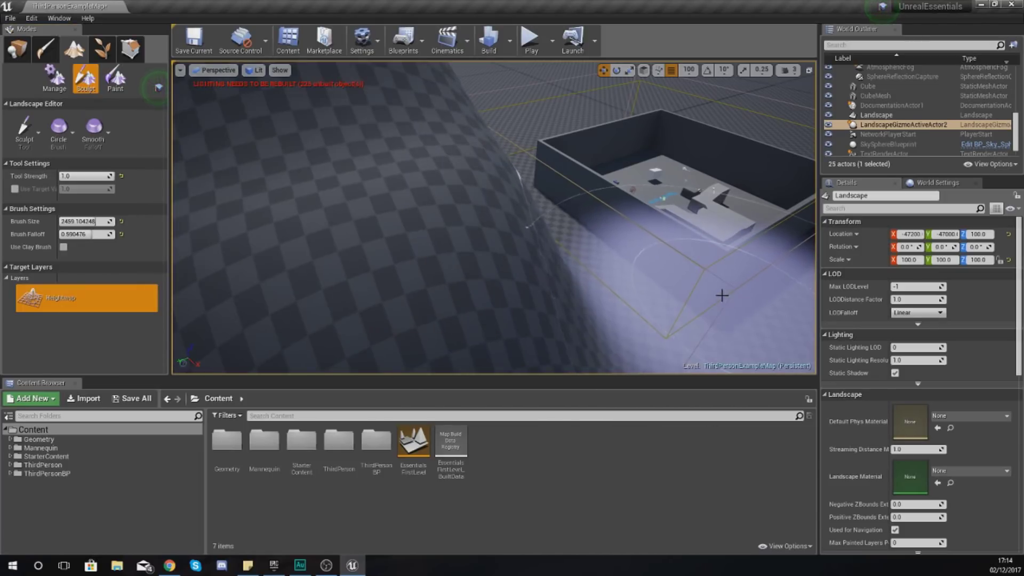
key("ctrl+z")
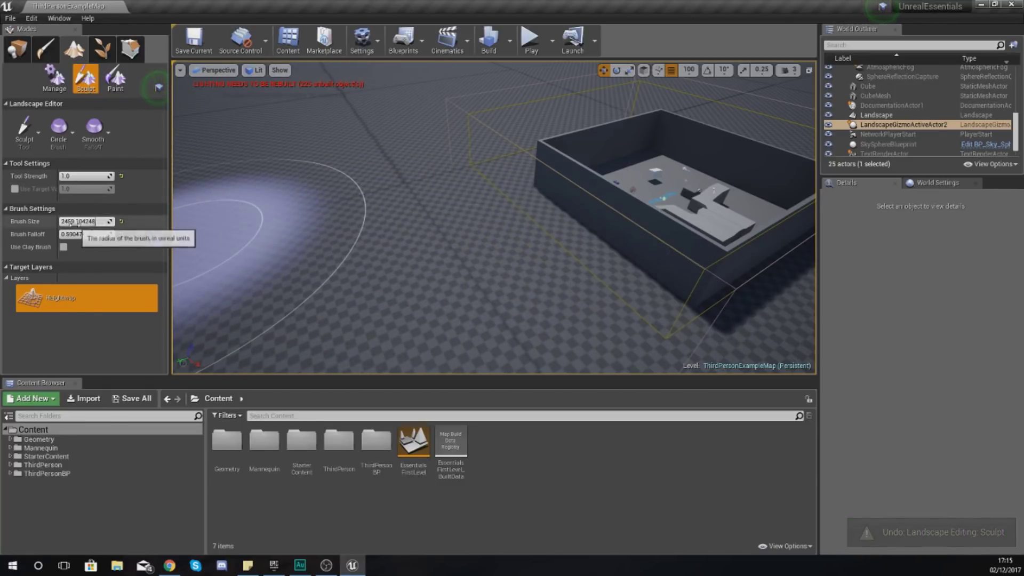
Set the tool strength to about 0.105, try sculpting a mound beside the arena, and undo the stroke.
left_click_drag(109, 176, 65, 176)
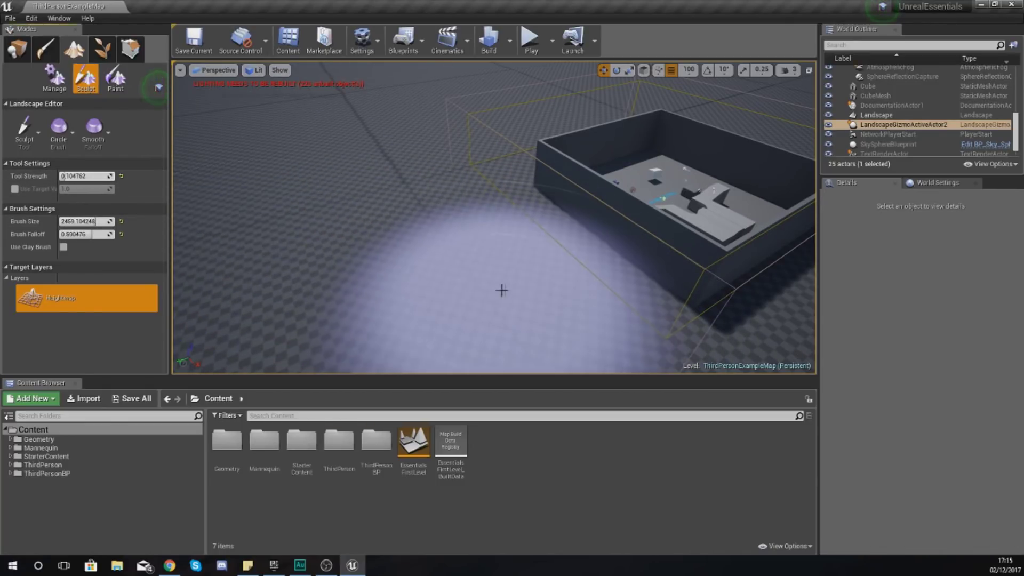
left_click_drag(352, 256, 346, 245)
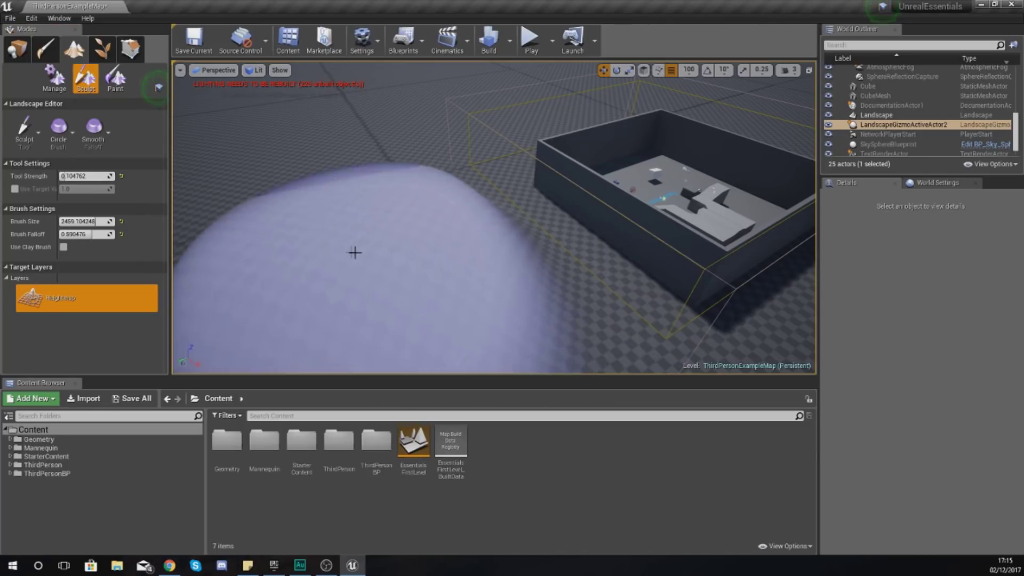
key("ctrl+z")
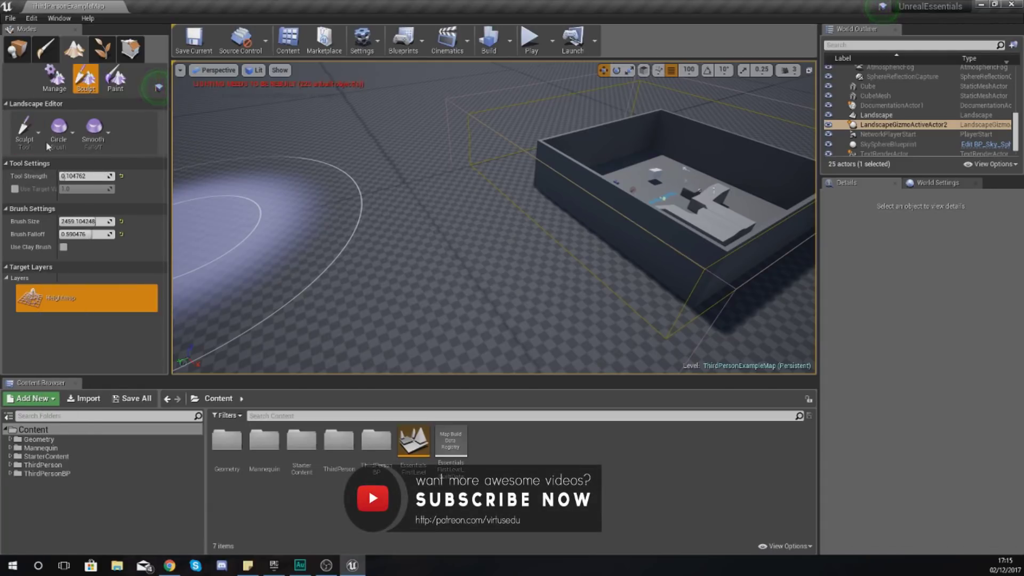
Look through the available sculpting tools and brush types in the landscape editor.
left_click(58, 141)
left_click(70, 142)
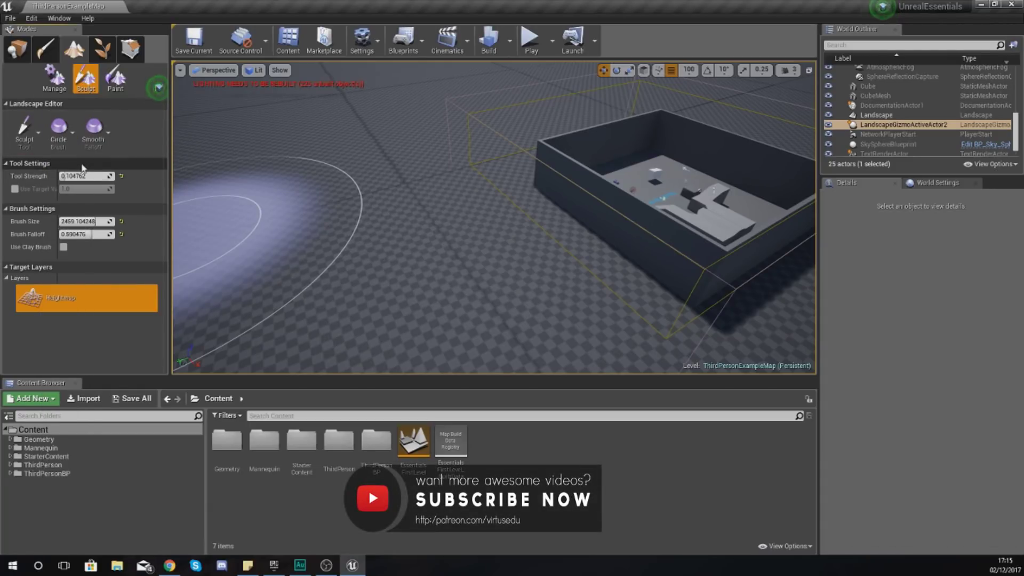
left_click(93, 131)
left_click(27, 140)
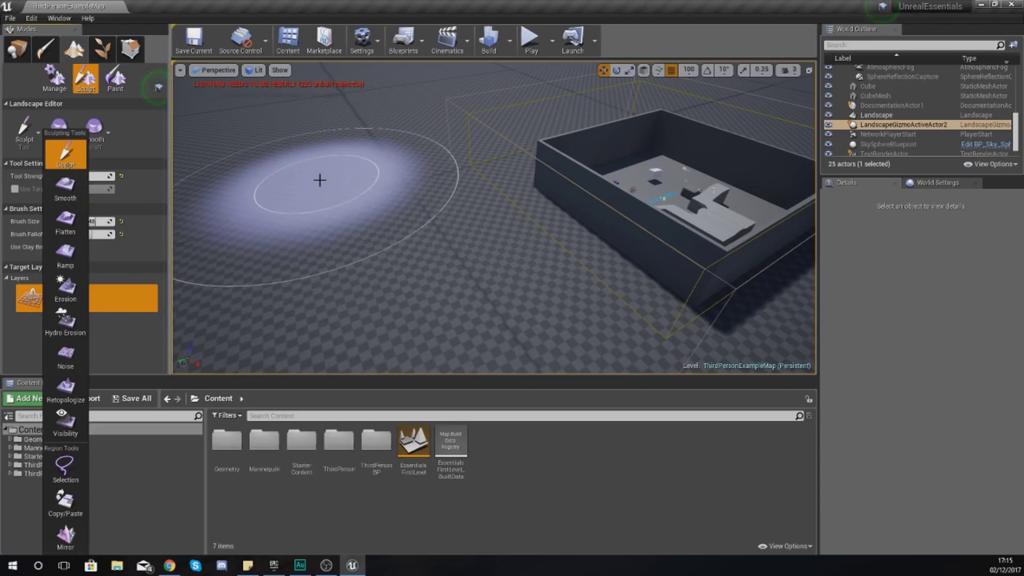
left_click(114, 152)
left_click(75, 146)
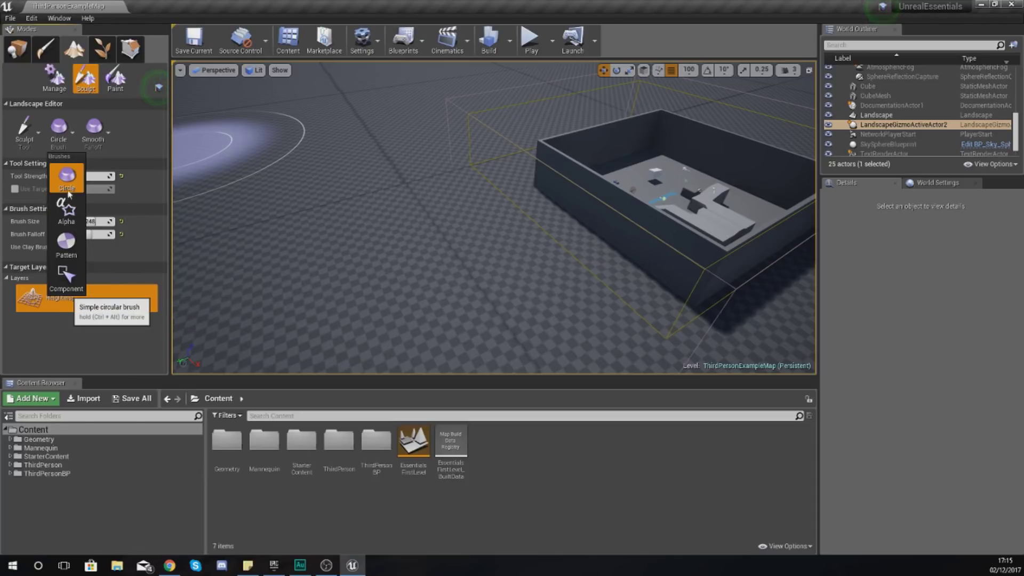
Switch to the browser and read the circle brush falloff type descriptions in the Unreal Engine landscape brushes documentation.
left_click(94, 128)
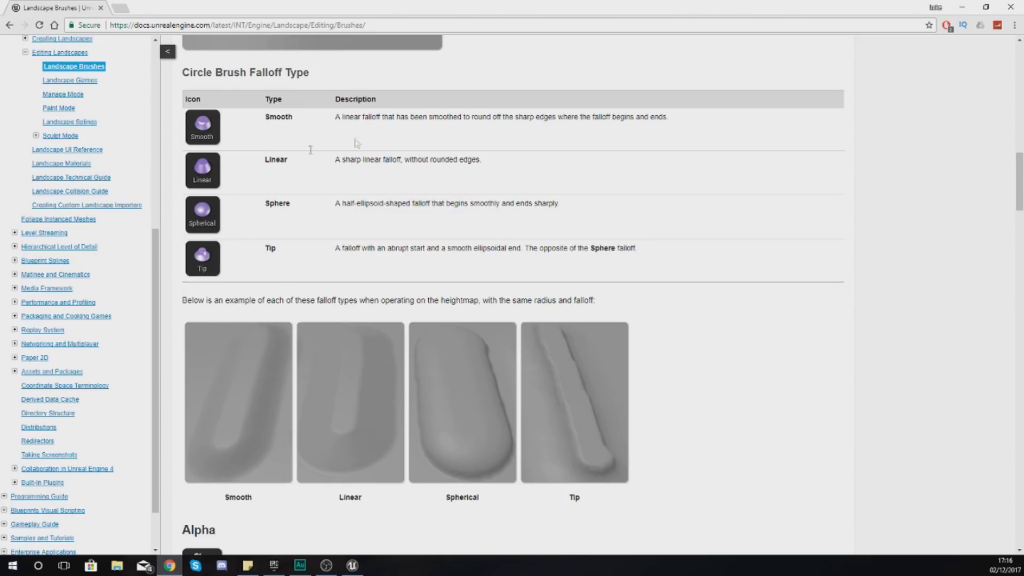
left_click_drag(326, 125, 596, 162)
left_click(596, 163)
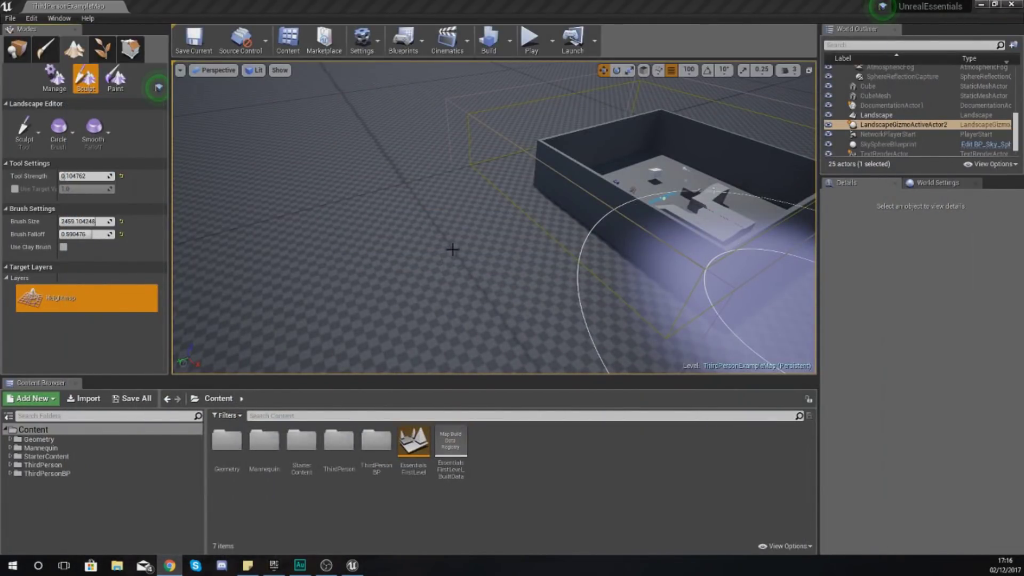
Return to the Unreal Editor and set the viewport camera speed to 4.
right_click_drag(485, 251, 513, 248)
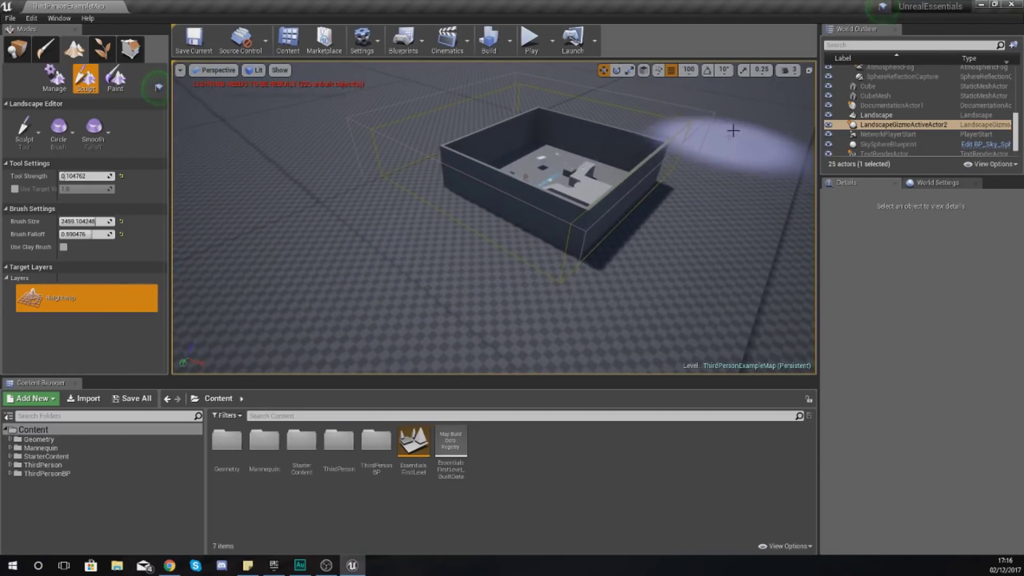
left_click(788, 70)
left_click_drag(800, 94, 808, 95)
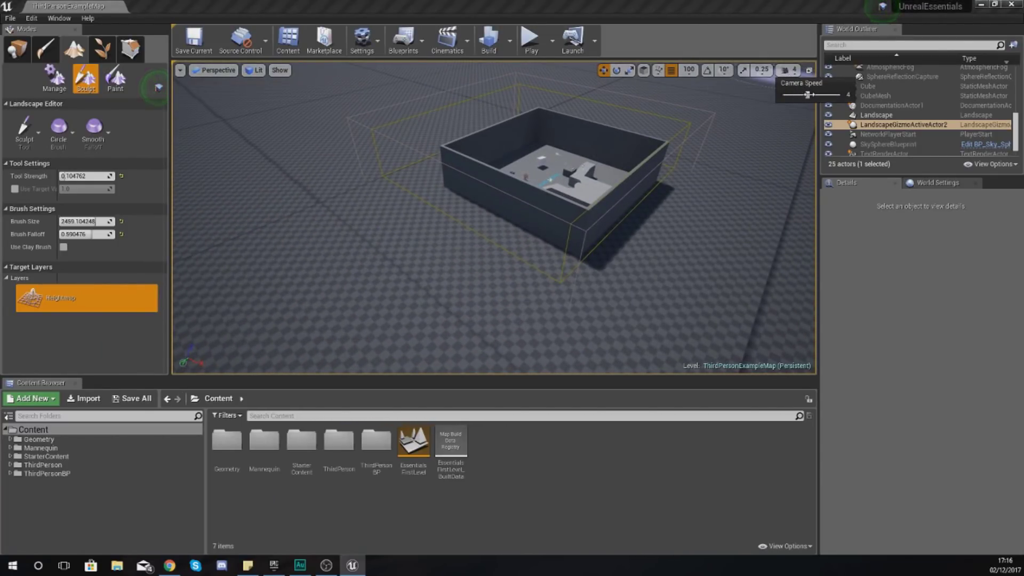
right_click_drag(632, 272, 334, 249)
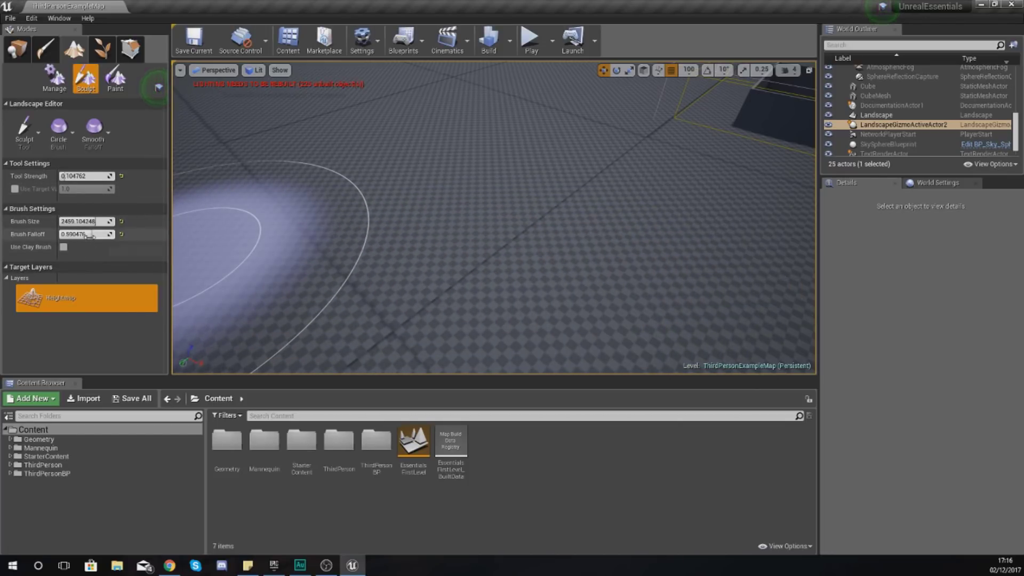
Set the brush size to about 1003 and falloff to about 0.21, and raise a diagonal ridge with the Sculpt tool.
left_click_drag(93, 222, 75, 223)
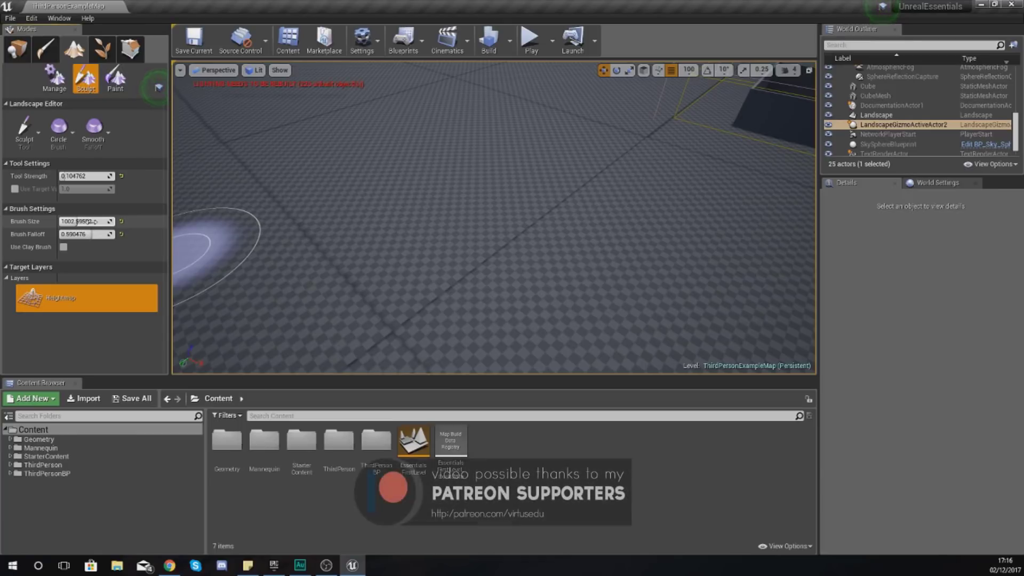
left_click_drag(85, 234, 71, 234)
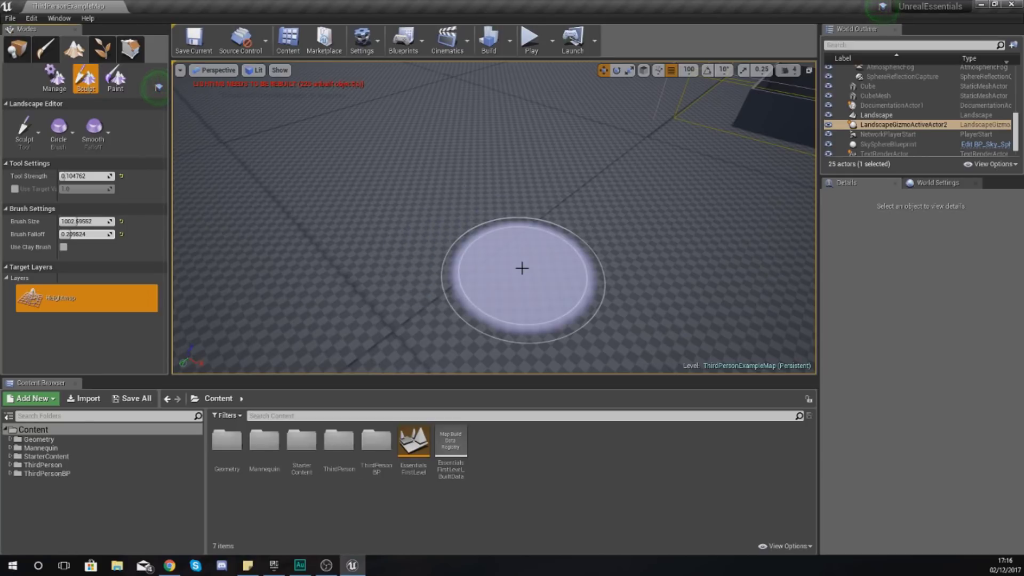
left_click(38, 132)
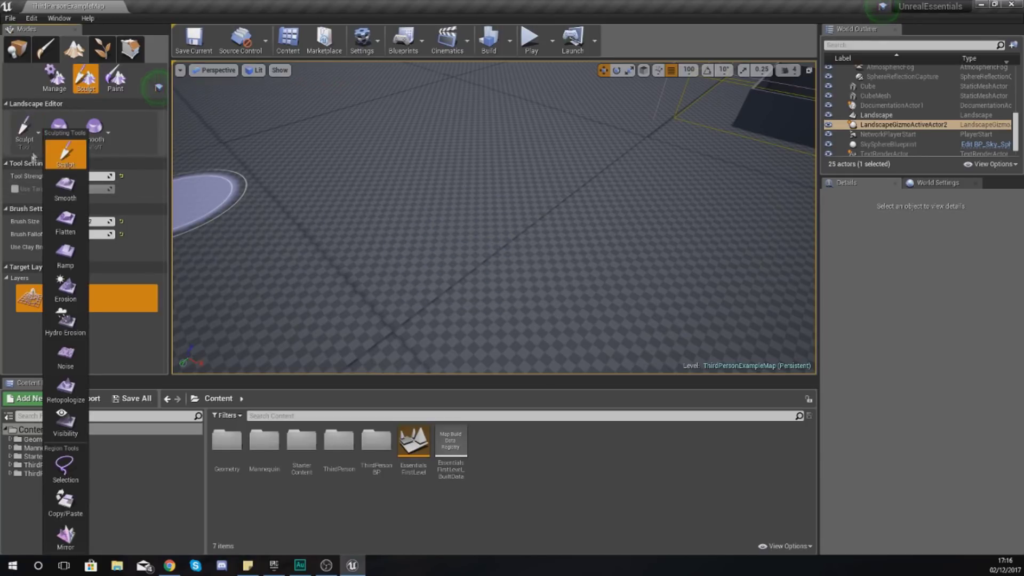
left_click(64, 158)
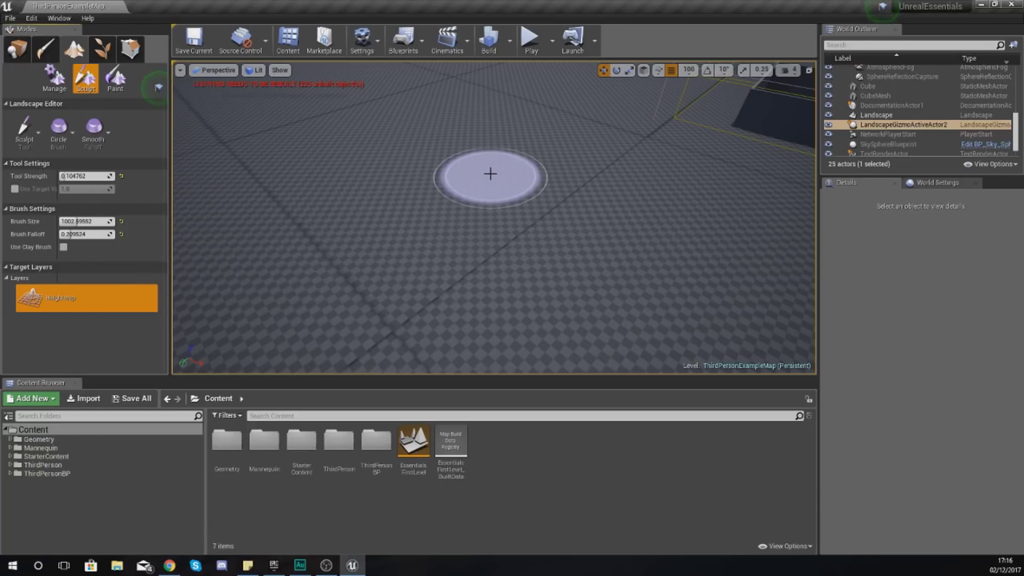
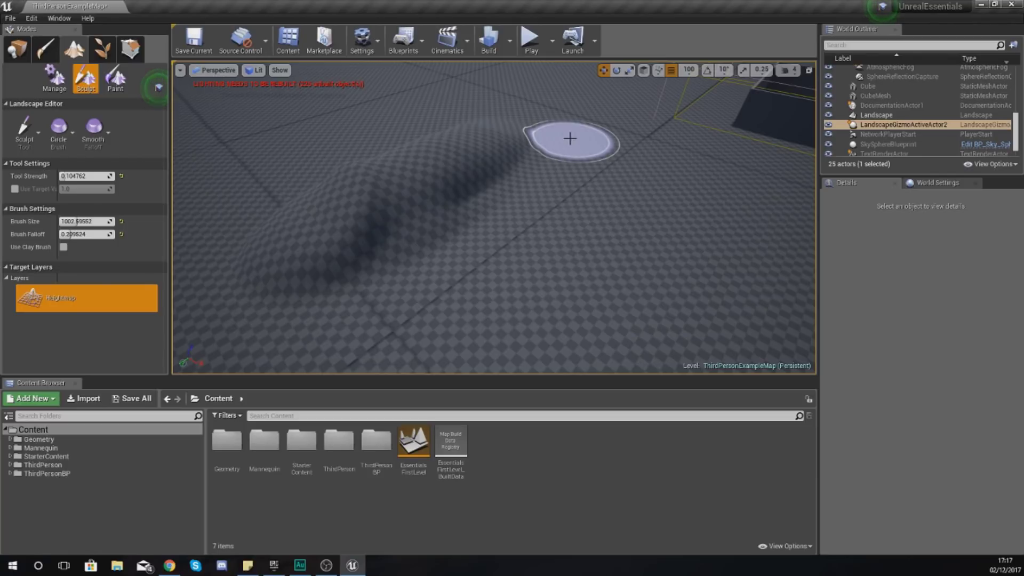
Undo the raised ridge and use the Sculpt tool to lower the open landscape into a shallow diagonal trench.
key("ctrl+z")
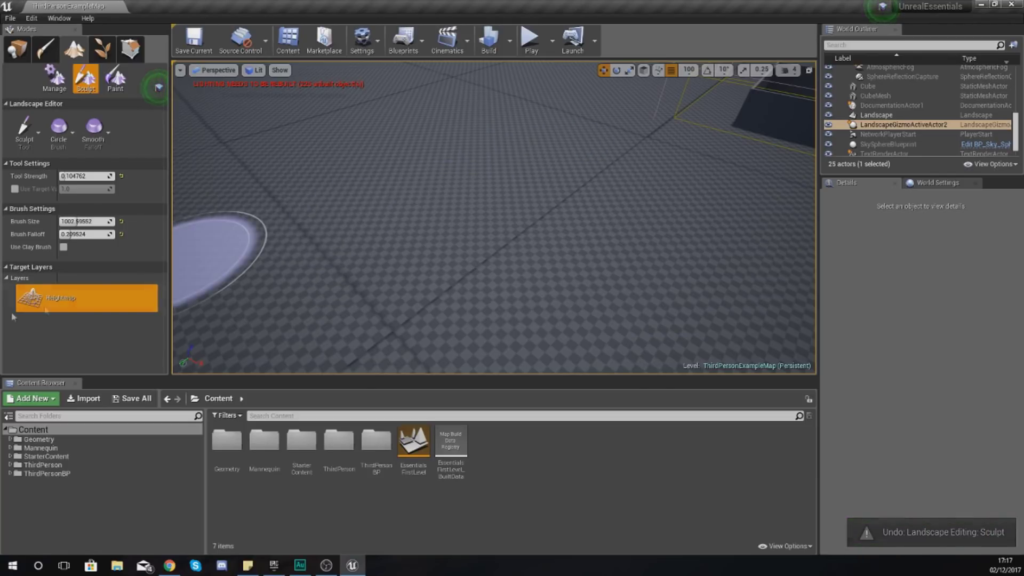
left_click(26, 140)
left_click(26, 139)
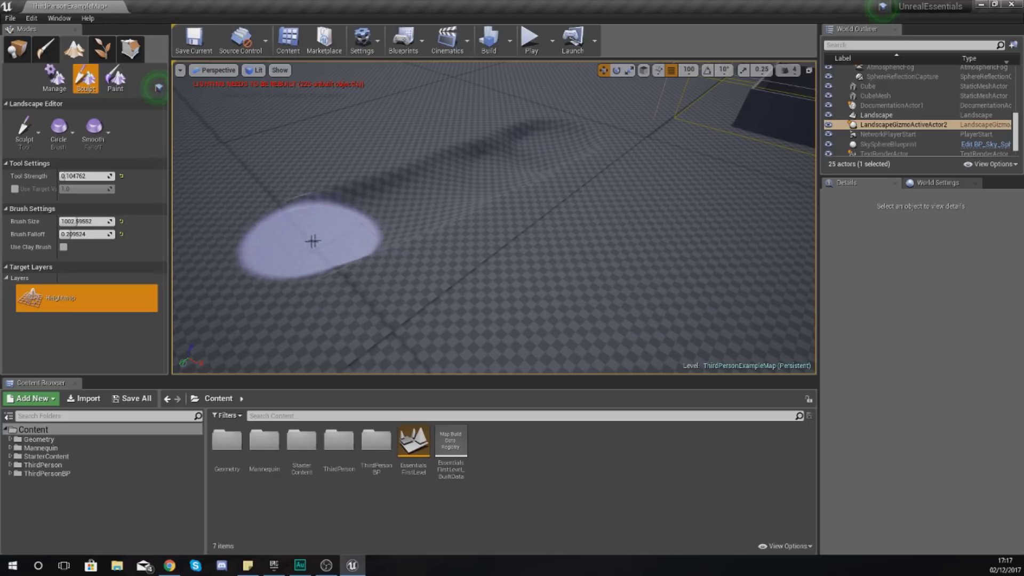
left_click_drag(277, 247, 445, 211)
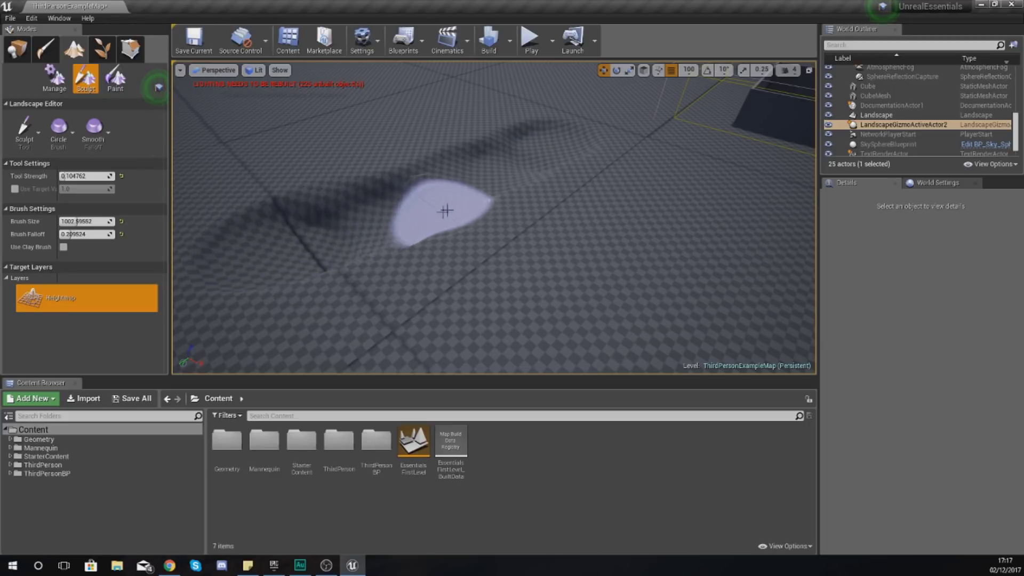
Make more Sculpt tool strokes along and beside the diagonal trench to shape the surrounding terrain unevenly.
mouse_move(543, 150)
left_mouse_down()
mouse_move(281, 207)
mouse_move(497, 138)
mouse_move(360, 171)
left_mouse_up()
mouse_move(360, 171)
right_mouse_down()
mouse_move(320, 186)
mouse_move(288, 160)
mouse_move(390, 166)
mouse_move(422, 128)
mouse_move(464, 125)
right_mouse_up()
key("w")
mouse_move(464, 160)
right_mouse_down()
mouse_move(475, 192)
mouse_move(426, 176)
mouse_move(464, 168)
mouse_move(501, 183)
right_mouse_up()
key("s")
right_click_drag(376, 165, 341, 171)
left_click(41, 153)
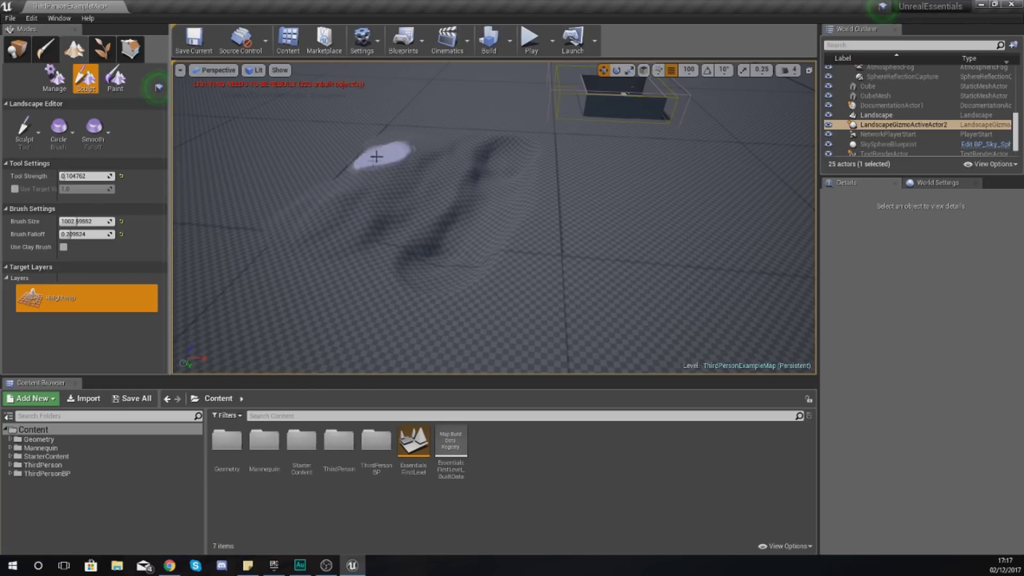
mouse_move(412, 148)
left_mouse_down()
mouse_move(358, 206)
mouse_move(377, 176)
mouse_move(339, 196)
mouse_move(399, 150)
mouse_move(350, 187)
mouse_move(453, 171)
left_mouse_up()
mouse_move(453, 171)
right_mouse_down()
mouse_move(528, 192)
mouse_move(476, 178)
mouse_move(511, 184)
right_mouse_up()
key("w")
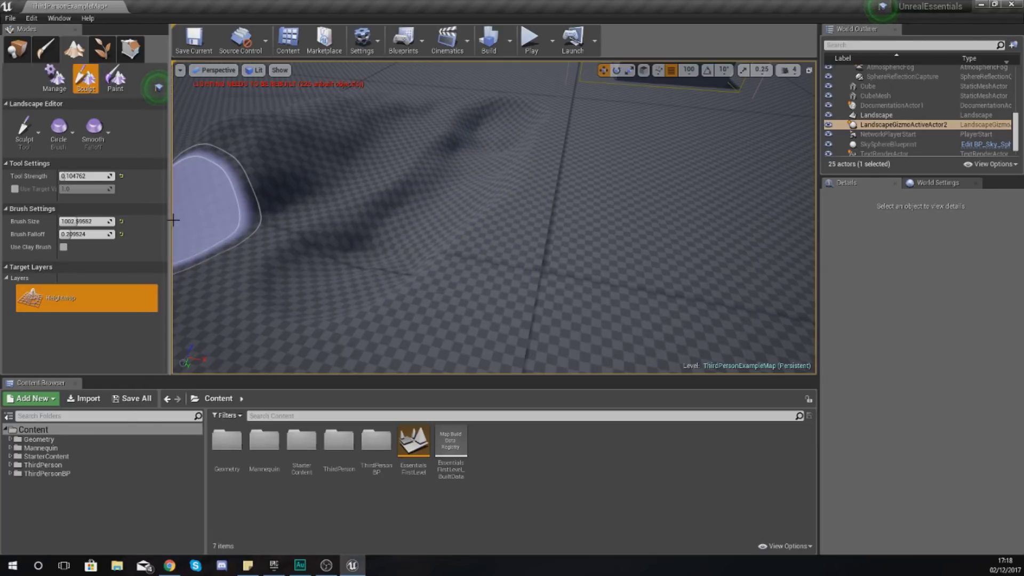
Switch to the Smooth tool, smooth part of the sculpted terrain, and set the brush size to about 1433.
left_click(31, 149)
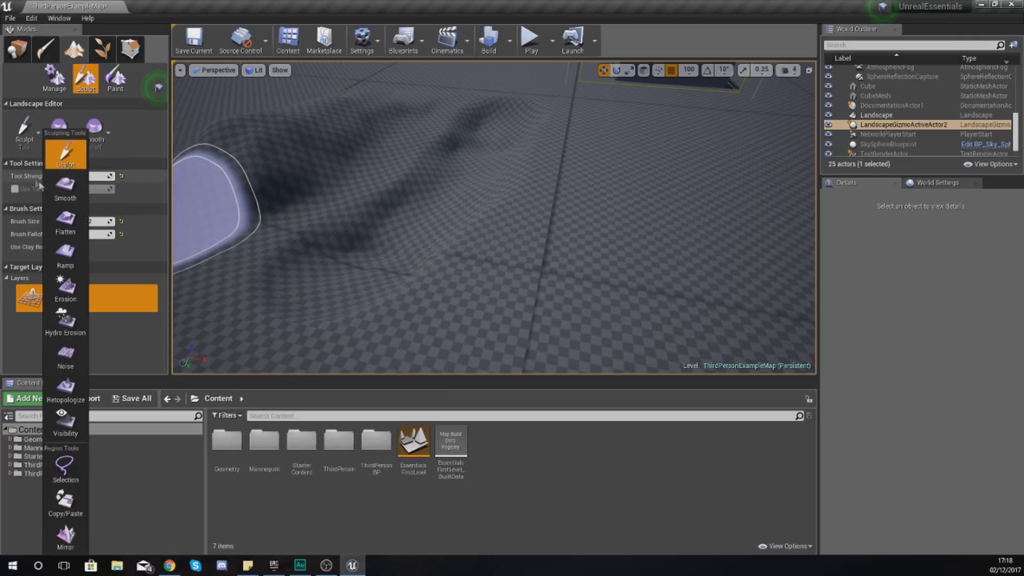
left_click(66, 188)
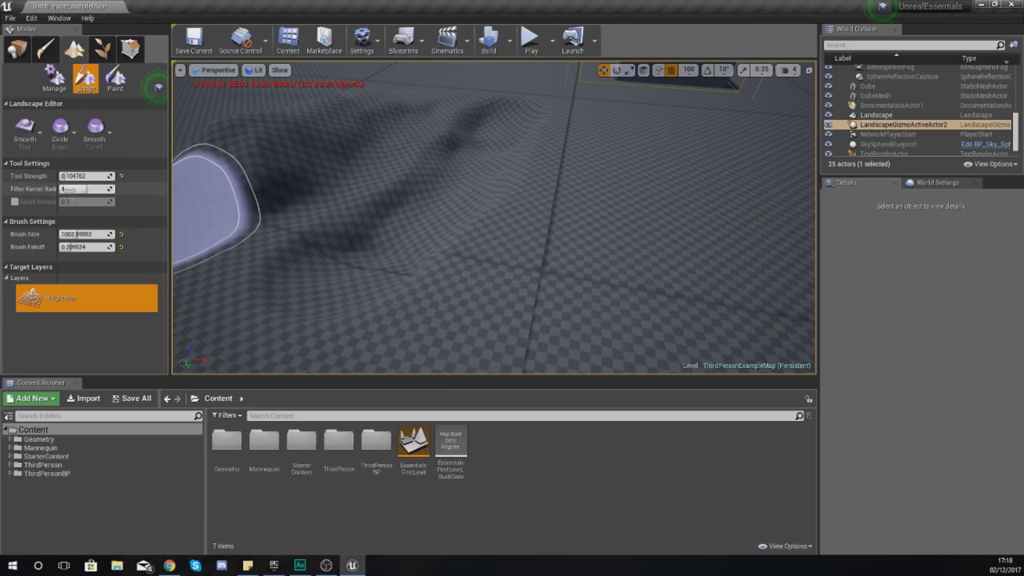
left_click(31, 149)
left_click(29, 150)
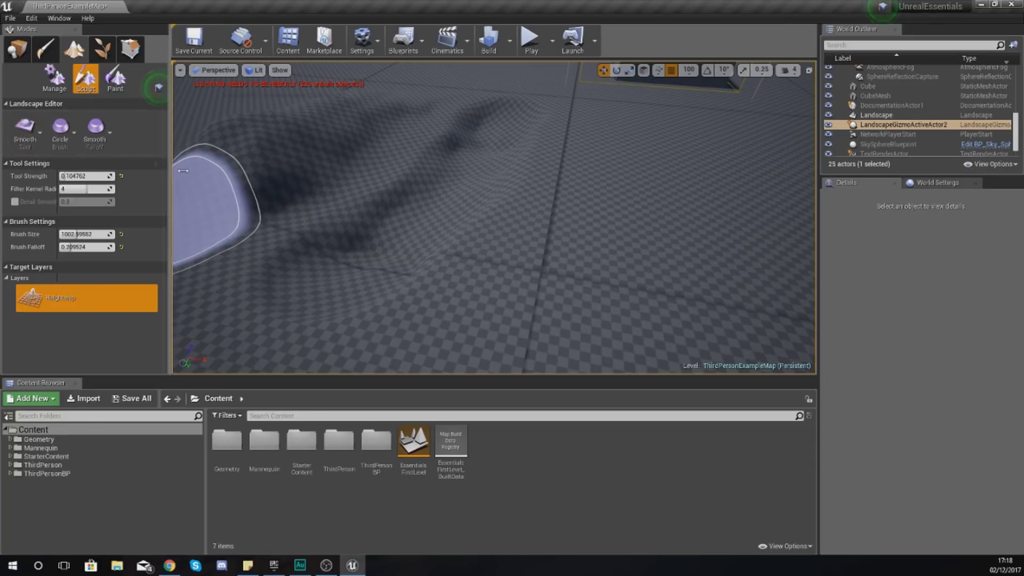
key("w")
mouse_move(289, 193)
right_mouse_down()
mouse_move(250, 200)
mouse_move(283, 214)
mouse_move(293, 193)
right_mouse_up()
left_click_drag(613, 293, 578, 235)
right_click_drag(579, 235, 559, 256)
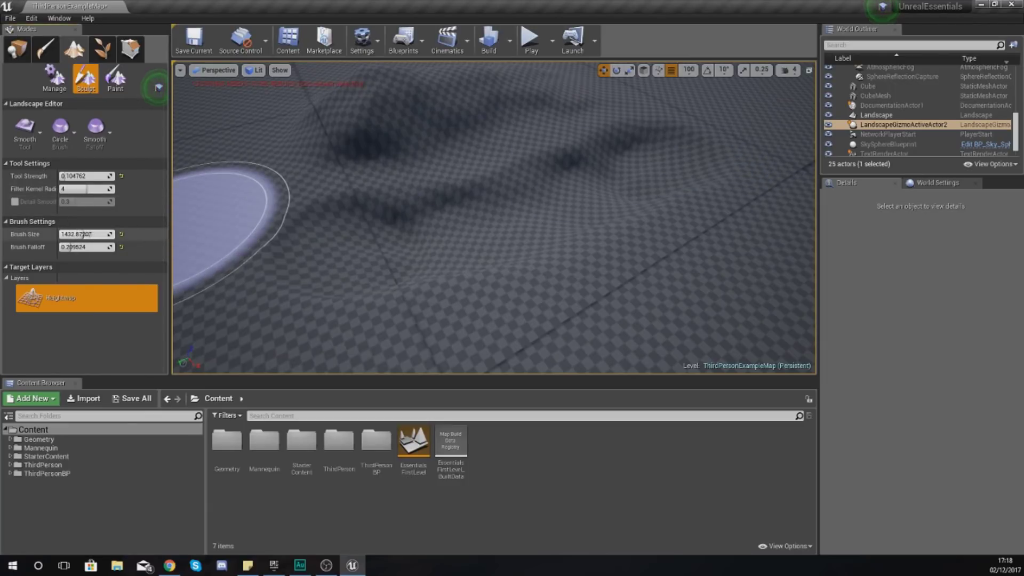
Set the Smooth tool's strength to about 0.21 and smooth the trench and the slopes around it.
mouse_move(302, 267)
left_mouse_down()
mouse_move(579, 209)
mouse_move(628, 183)
left_mouse_up()
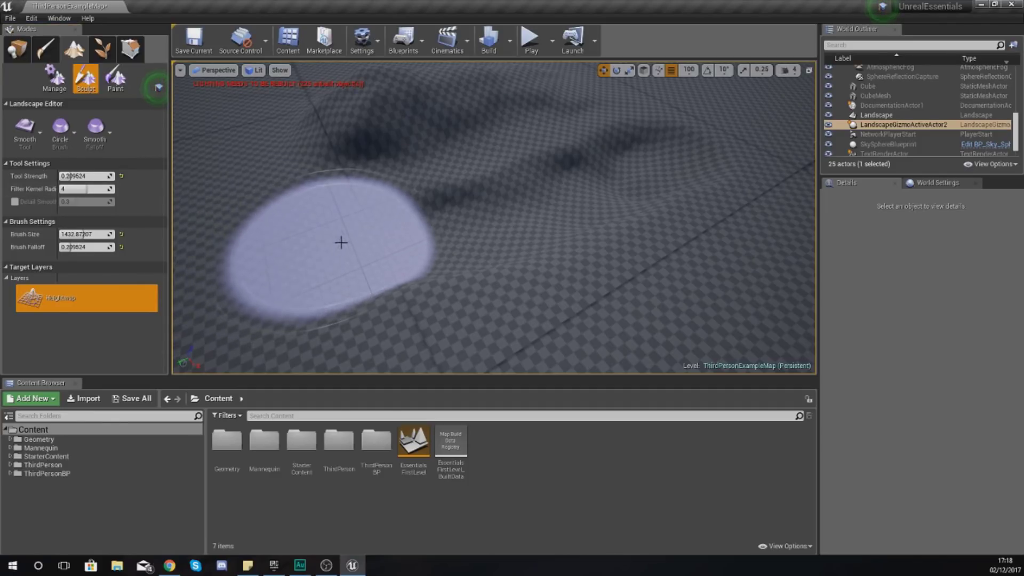
mouse_move(388, 235)
left_mouse_down()
mouse_move(546, 213)
mouse_move(597, 179)
mouse_move(661, 165)
mouse_move(471, 212)
left_mouse_up()
mouse_move(471, 212)
right_mouse_down()
mouse_move(554, 219)
mouse_move(346, 210)
mouse_move(280, 146)
right_mouse_up()
key("w")
right_click_drag(453, 164, 462, 216)
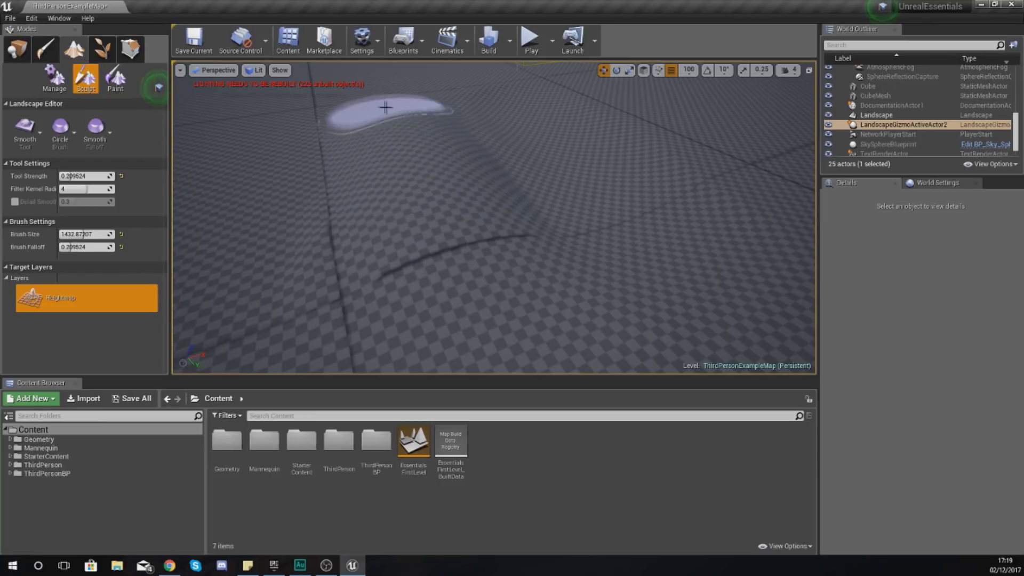
mouse_move(494, 217)
right_mouse_down()
mouse_move(461, 176)
mouse_move(488, 176)
mouse_move(520, 205)
mouse_move(520, 176)
mouse_move(472, 211)
mouse_move(550, 231)
right_mouse_up()
key("s")
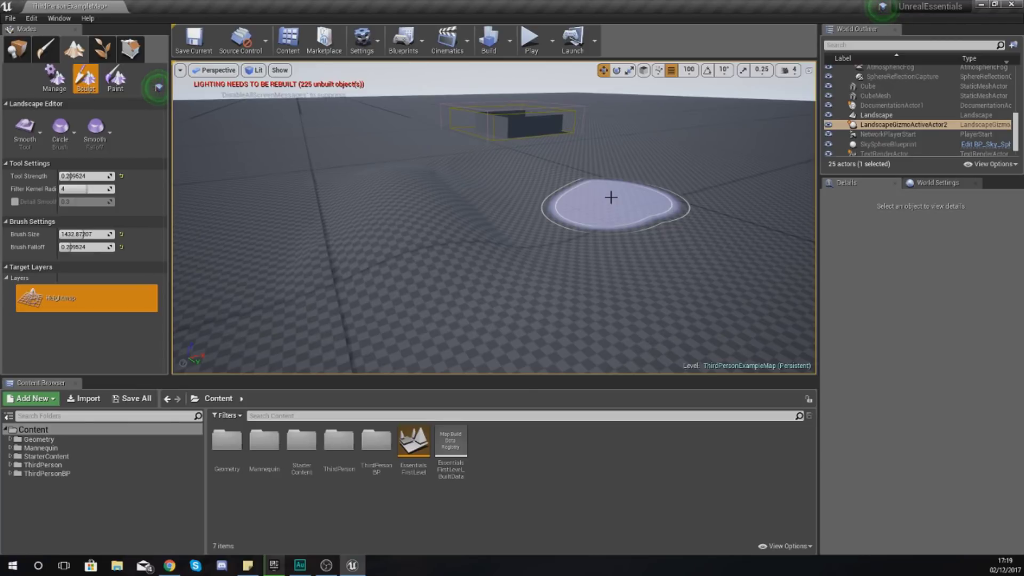
Switch to the Flatten tool and level the sculpted terrain into a broad flat area beside the hill.
left_click(28, 150)
left_click(67, 219)
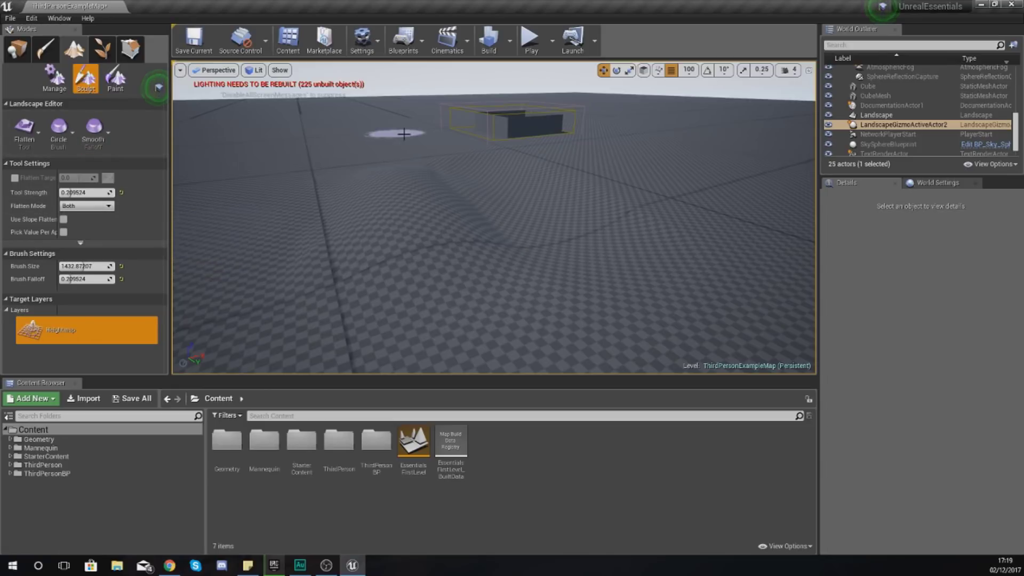
left_click(20, 139)
left_click(20, 140)
left_click(21, 140)
left_click(21, 139)
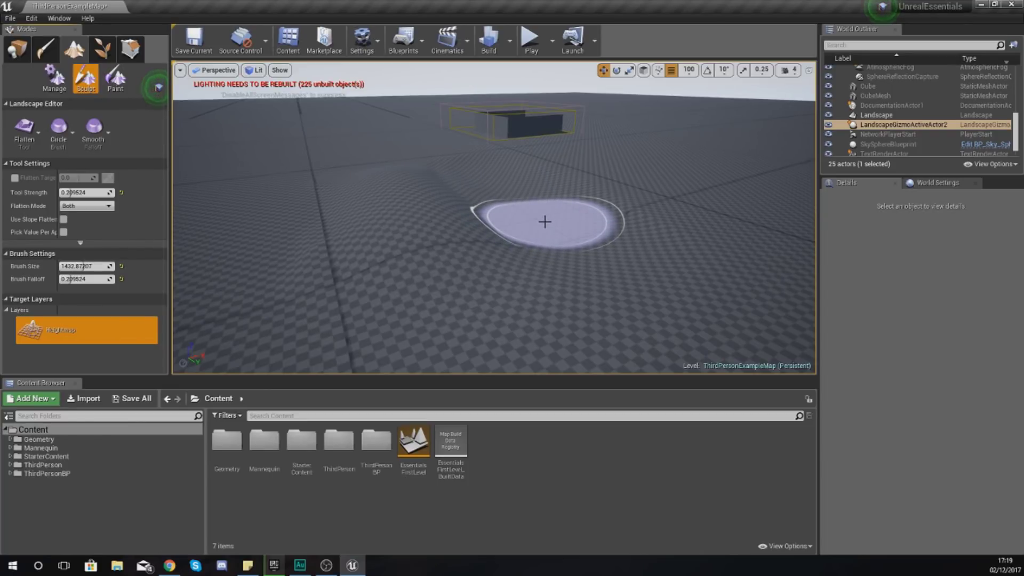
key("w")
mouse_move(546, 218)
right_mouse_down()
mouse_move(562, 213)
mouse_move(510, 231)
mouse_move(465, 200)
mouse_move(545, 217)
mouse_move(545, 228)
mouse_move(540, 219)
right_mouse_up()
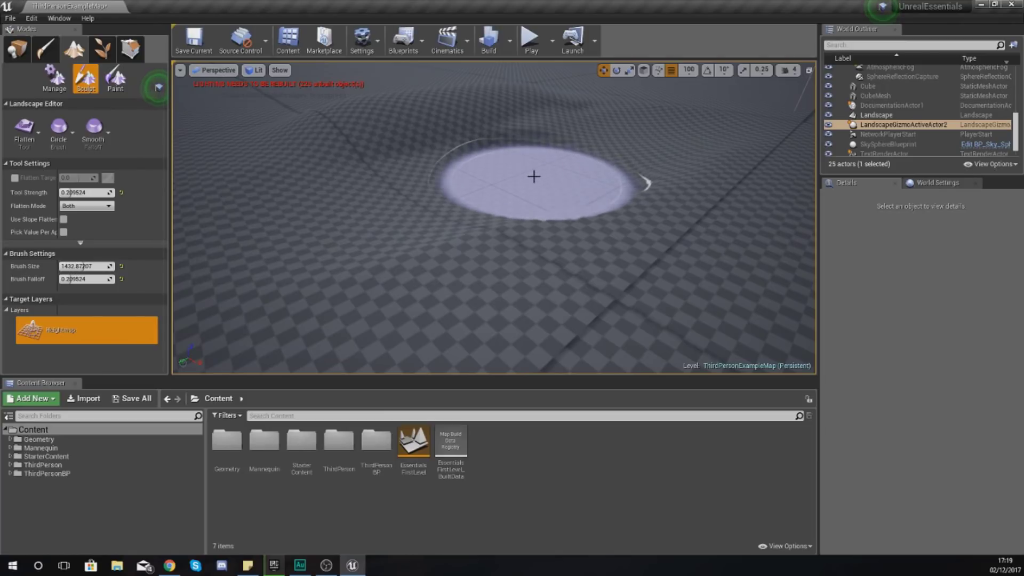
mouse_move(532, 177)
left_mouse_down()
mouse_move(286, 279)
mouse_move(571, 156)
mouse_move(685, 136)
mouse_move(679, 176)
mouse_move(567, 274)
mouse_move(417, 323)
left_mouse_up()
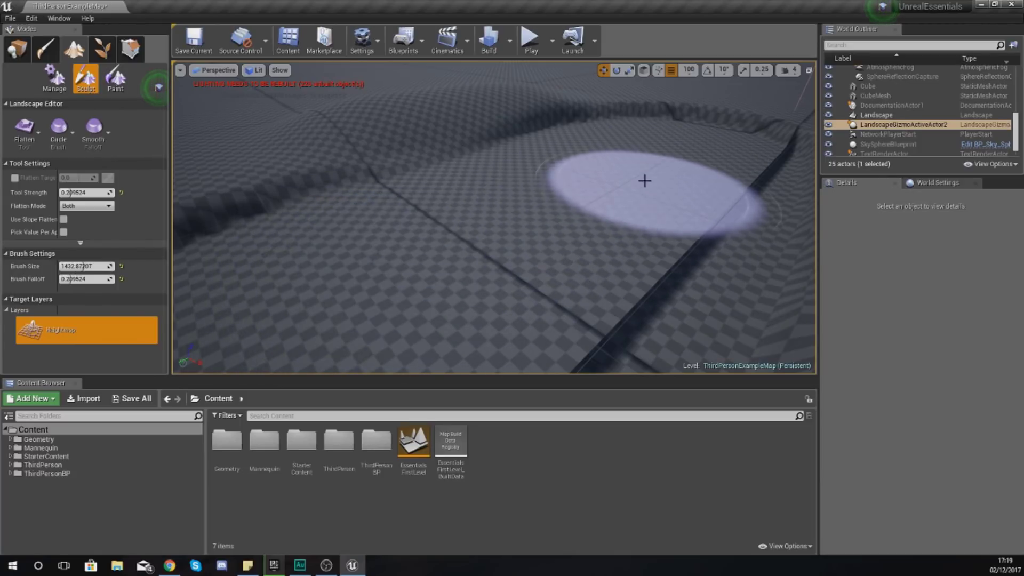
Examine the flattened area and its stepped edges from several viewpoints.
mouse_move(400, 149)
right_mouse_down()
mouse_move(475, 192)
mouse_move(517, 192)
mouse_move(475, 187)
mouse_move(501, 182)
right_mouse_up()
key("s")
right_click_drag(299, 160, 502, 176)
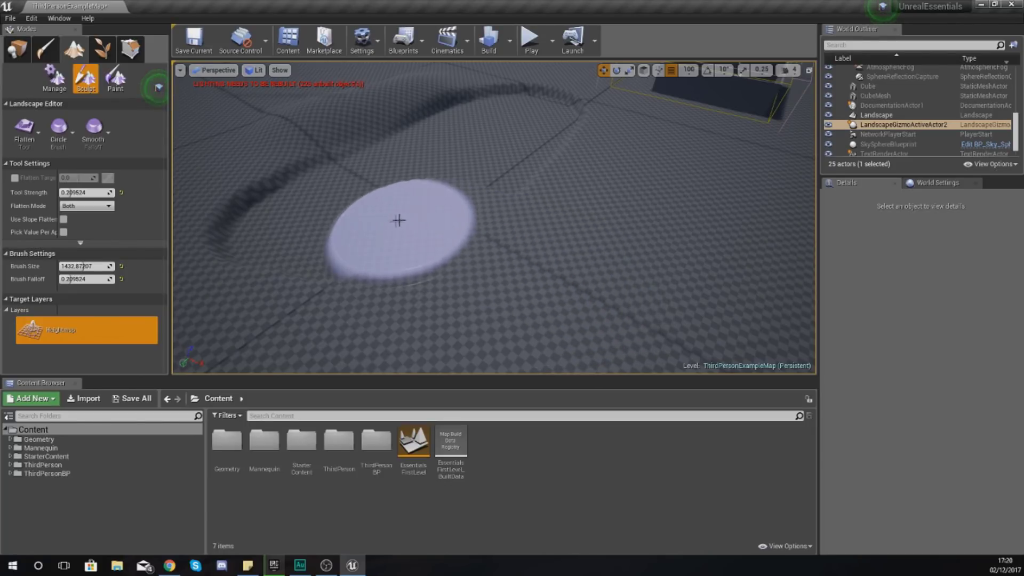
mouse_move(494, 217)
right_mouse_down()
mouse_move(377, 229)
mouse_move(438, 219)
mouse_move(448, 190)
mouse_move(478, 173)
mouse_move(475, 208)
mouse_move(512, 229)
mouse_move(560, 219)
mouse_move(597, 176)
mouse_move(600, 184)
right_mouse_up()
key("w")
key("s")
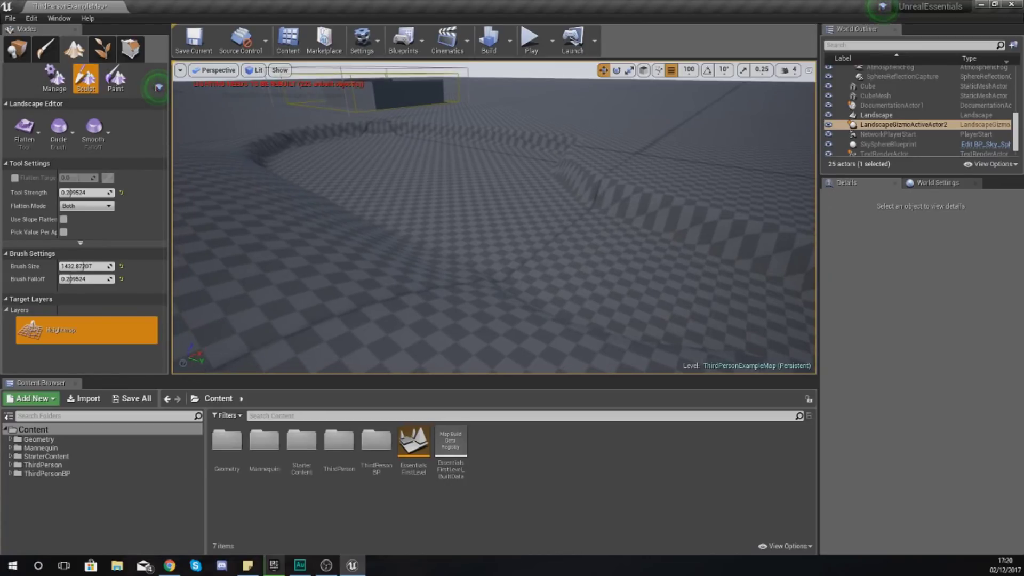
right_click_drag(493, 195, 494, 181)
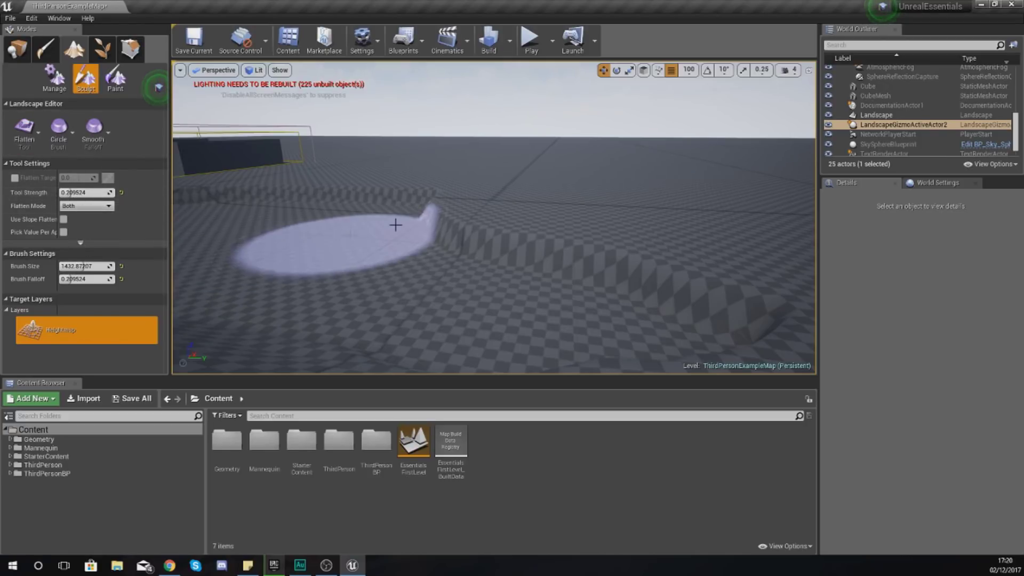
Switch to the Ramp tool and place one ramp point on the flattened floor and another on the hilltop.
left_click(31, 140)
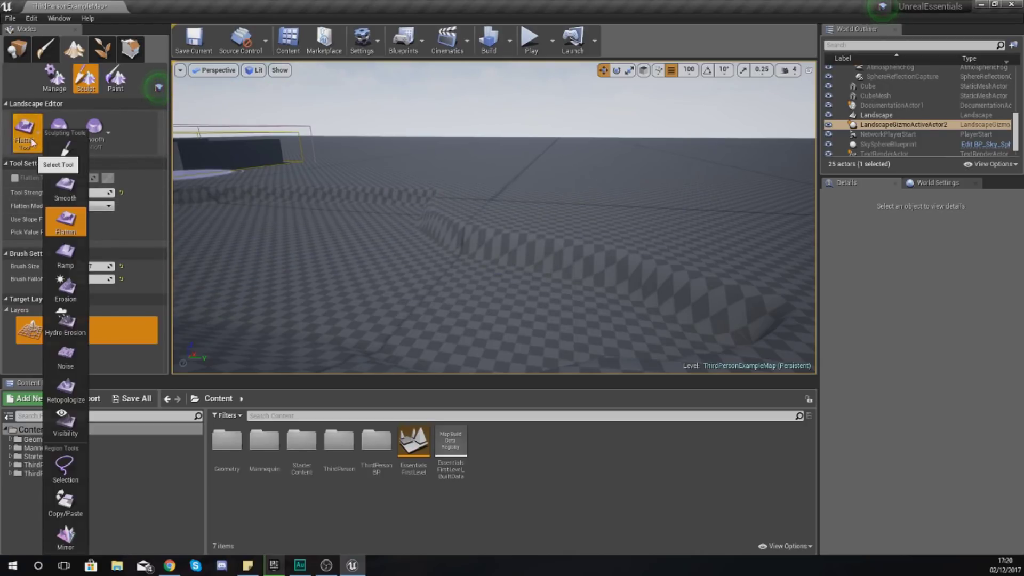
left_click(31, 140)
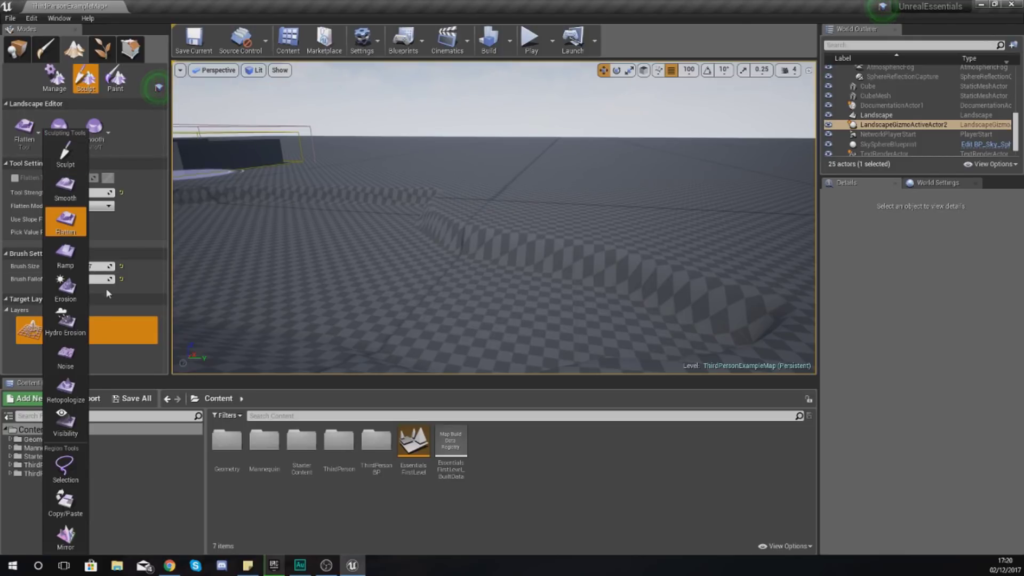
left_click(63, 265)
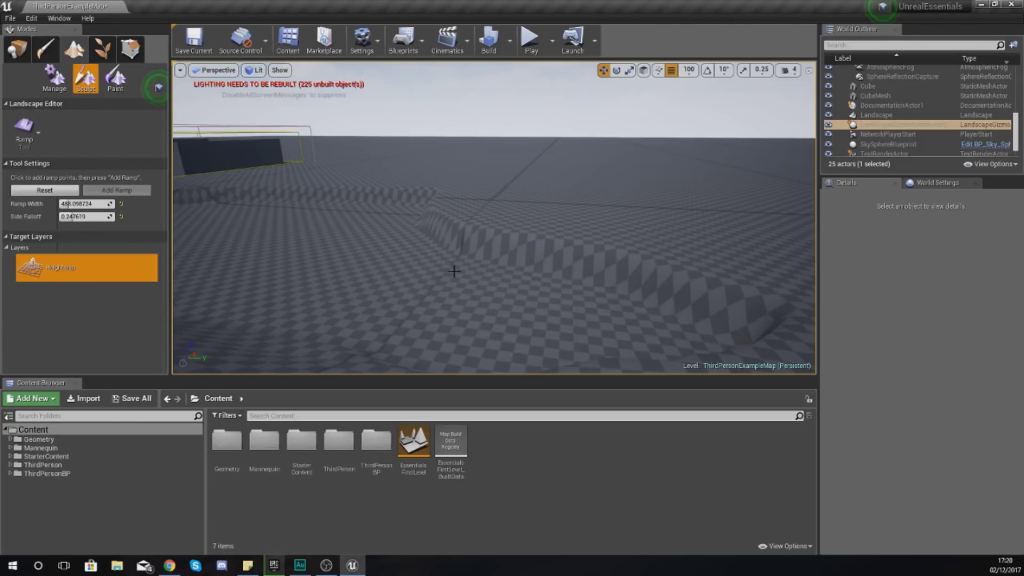
right_click_drag(468, 245, 406, 230)
right_click_drag(533, 229, 469, 246)
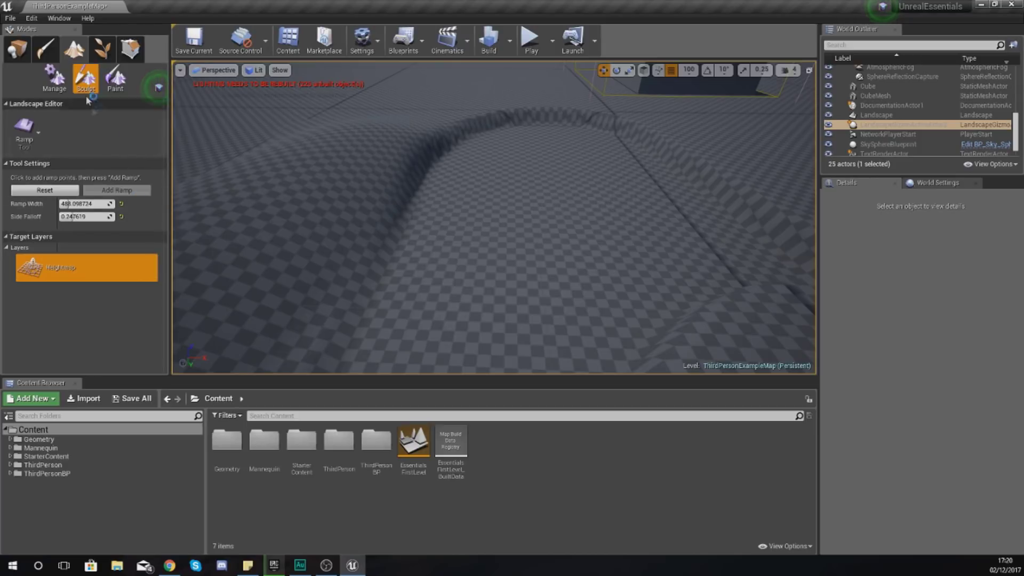
left_click(30, 135)
left_click(32, 135)
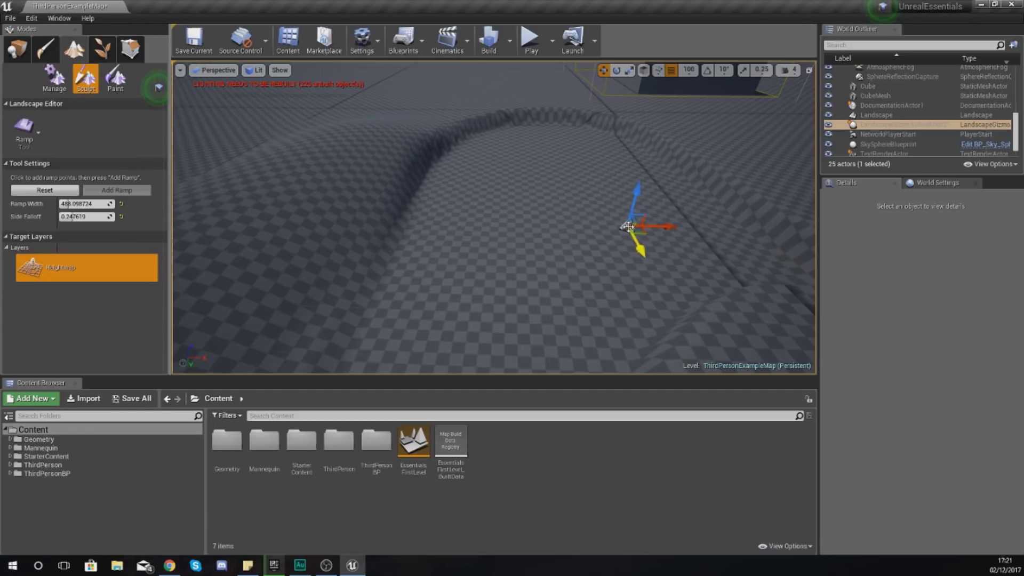
left_click(262, 164)
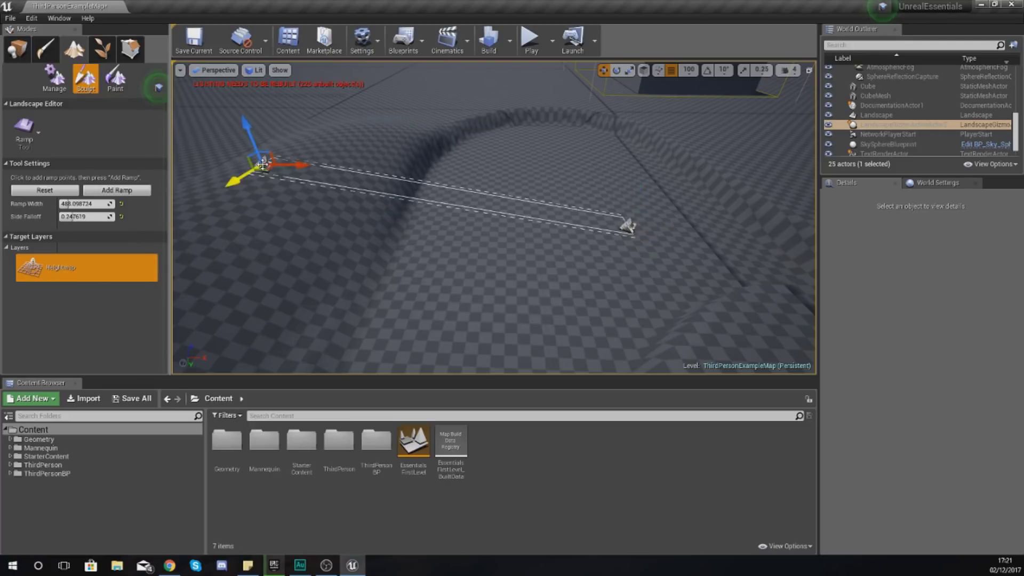
Set the ramp width to about 957 and the side falloff to about 0.41.
mouse_move(494, 217)
right_mouse_down()
mouse_move(480, 229)
mouse_move(544, 224)
mouse_move(560, 208)
mouse_move(480, 197)
mouse_move(448, 165)
mouse_move(437, 131)
mouse_move(416, 143)
mouse_move(442, 147)
mouse_move(448, 176)
mouse_move(480, 160)
mouse_move(459, 166)
mouse_move(501, 171)
mouse_move(507, 154)
mouse_move(536, 177)
mouse_move(512, 146)
mouse_move(464, 166)
mouse_move(457, 158)
right_mouse_up()
key("w")
key("w")
key("s")
key("w")
key("w")
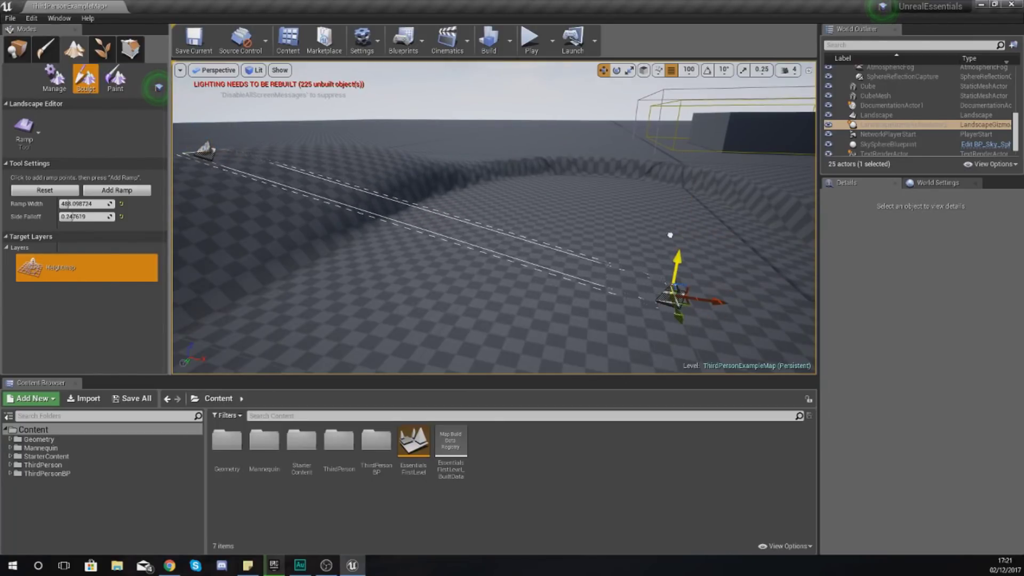
right_click_drag(676, 213, 627, 220)
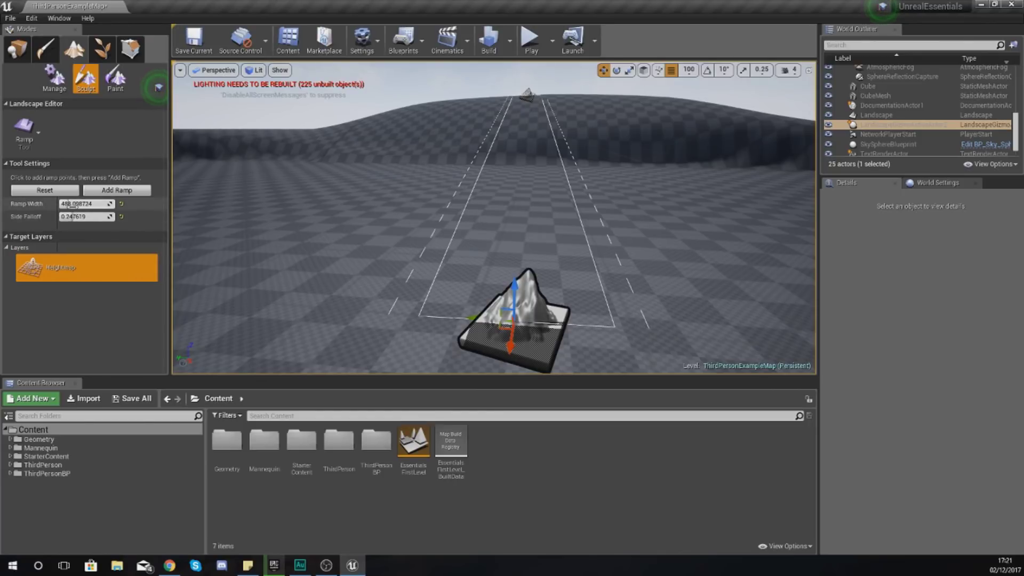
left_click_drag(68, 204, 78, 204)
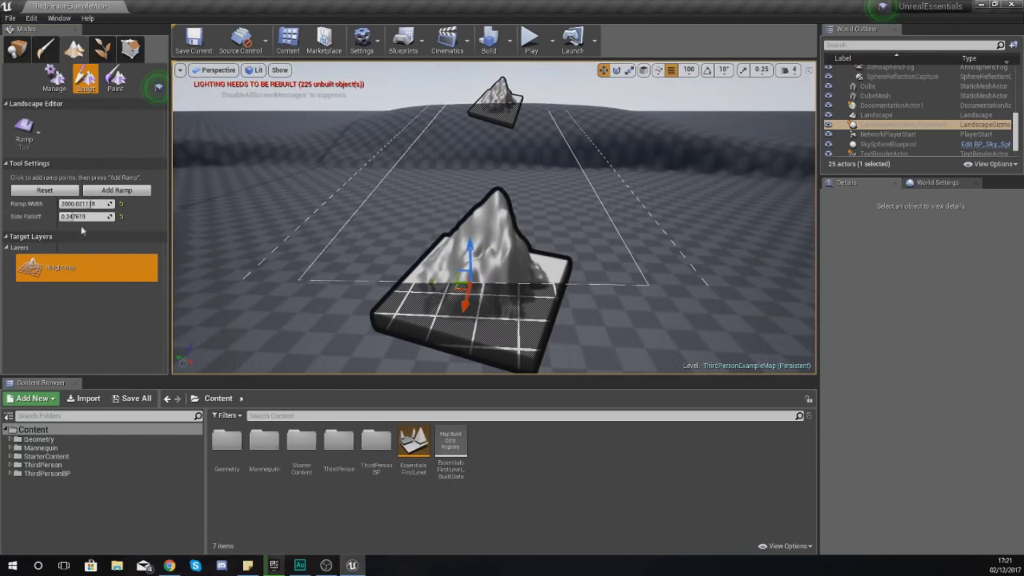
mouse_move(92, 205)
left_mouse_down()
mouse_move(74, 203)
mouse_move(114, 218)
mouse_move(56, 217)
mouse_move(81, 216)
left_mouse_up()
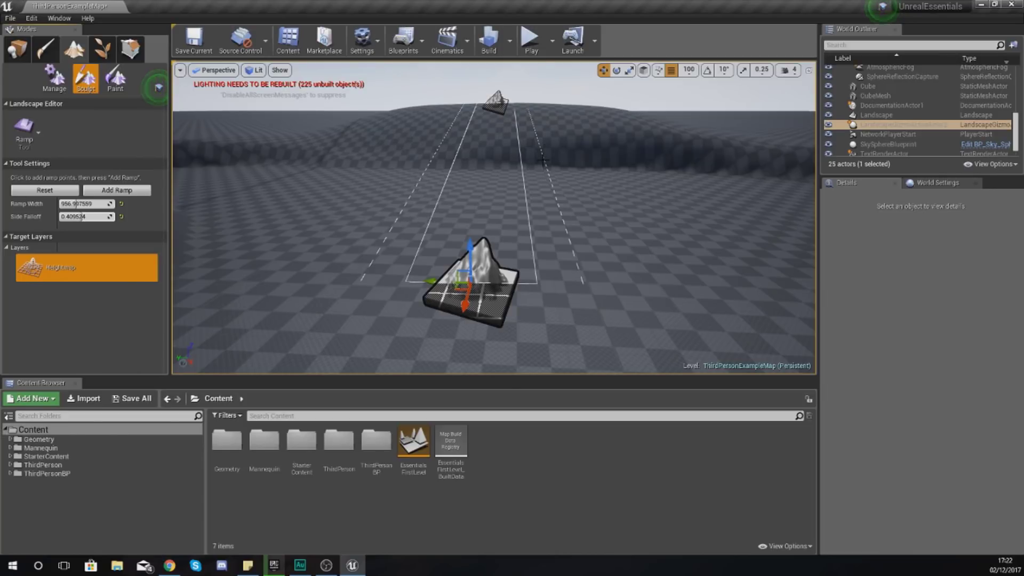
Generate the ramp between the two points, from the flattened floor up to the hilltop.
left_click(142, 196)
right_click_drag(584, 180, 424, 192)
key("w")
key("s")
left_click_drag(567, 191, 599, 158, "alt")
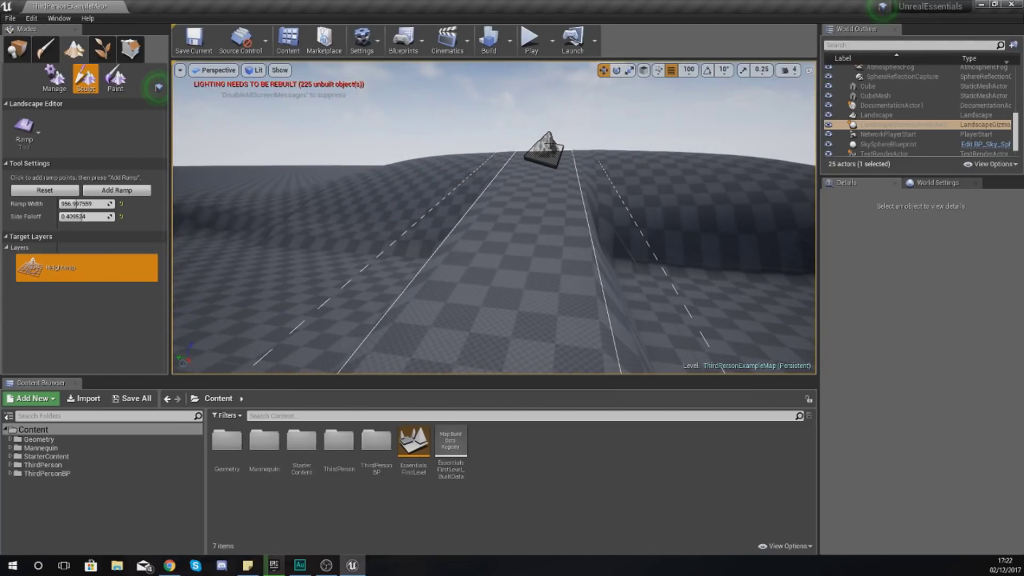
Inspect the new ramp's surface and how its sides fall off between the solid and dashed guide lines.
right_click_drag(478, 264, 464, 234)
key("d")
key("w")
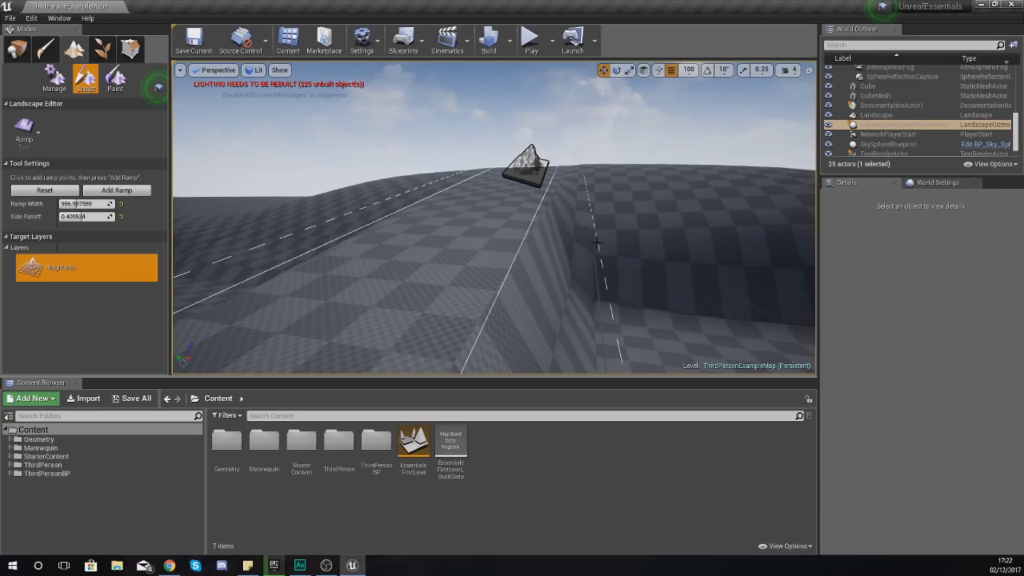
key("d")
mouse_move(581, 226)
right_mouse_down()
mouse_move(613, 251)
mouse_move(619, 294)
mouse_move(597, 251)
mouse_move(565, 267)
mouse_move(561, 223)
right_mouse_up()
key("w")
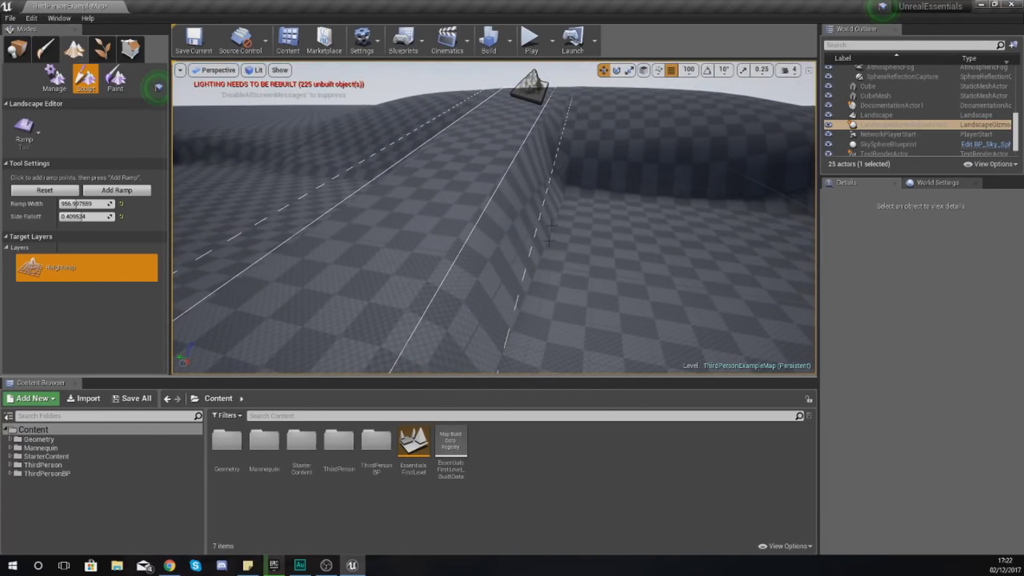
key("a")
right_click_drag(460, 148, 491, 175)
key("s")
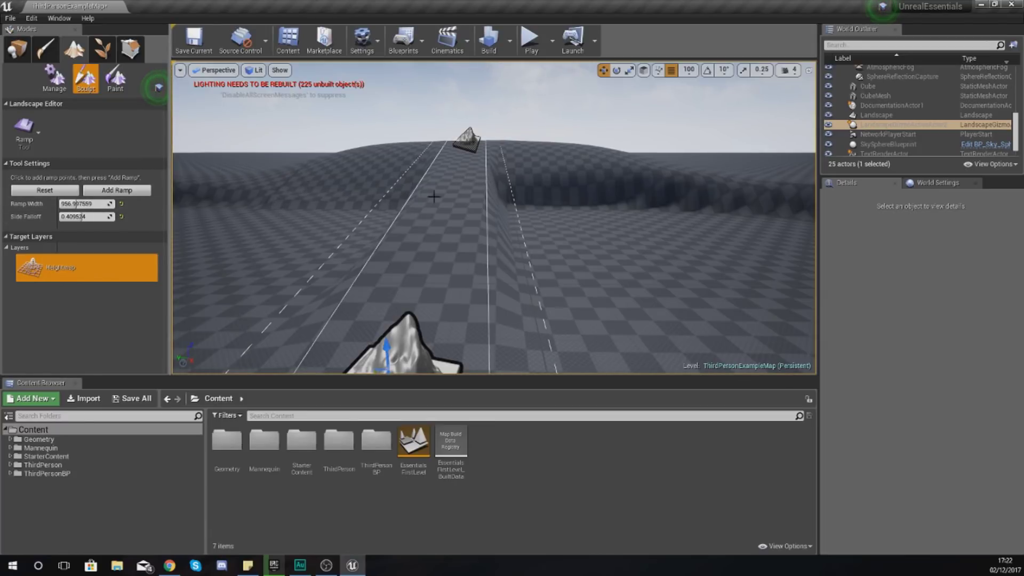
right_click_drag(494, 218, 454, 226)
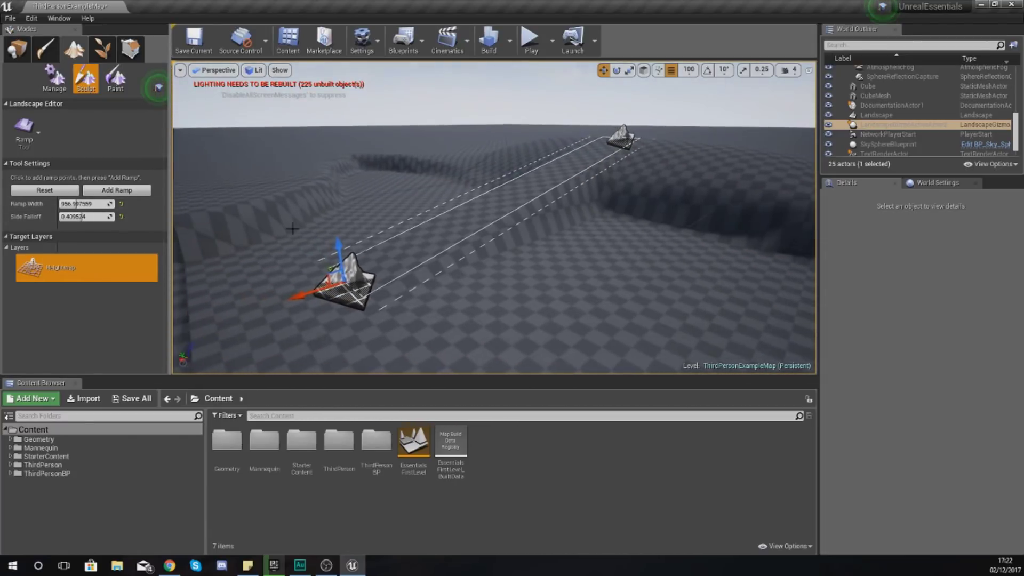
Switch to the Erosion tool and set its brush size to about 618 and brush falloff to about 0.65.
left_click(24, 128)
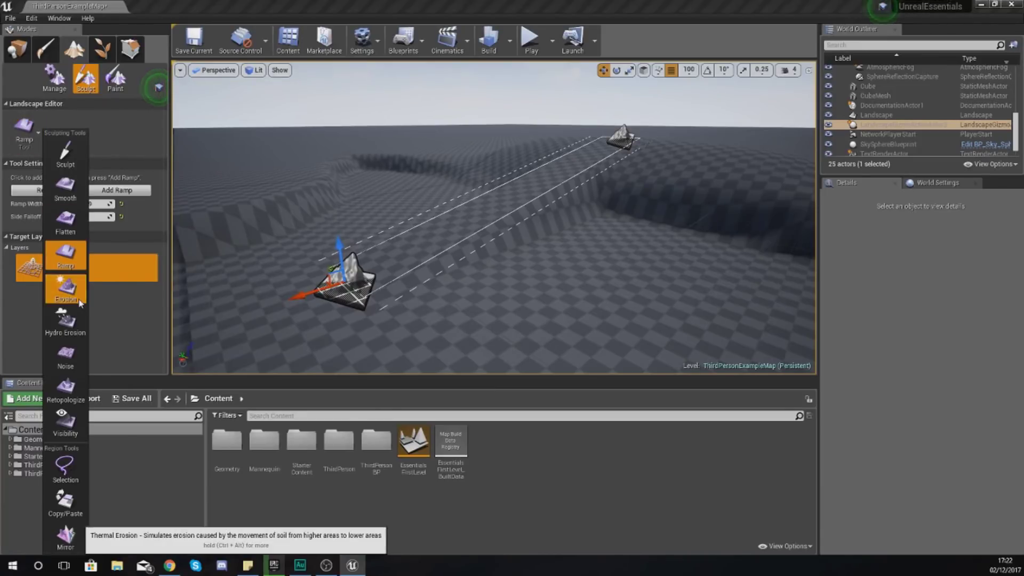
left_click(65, 290)
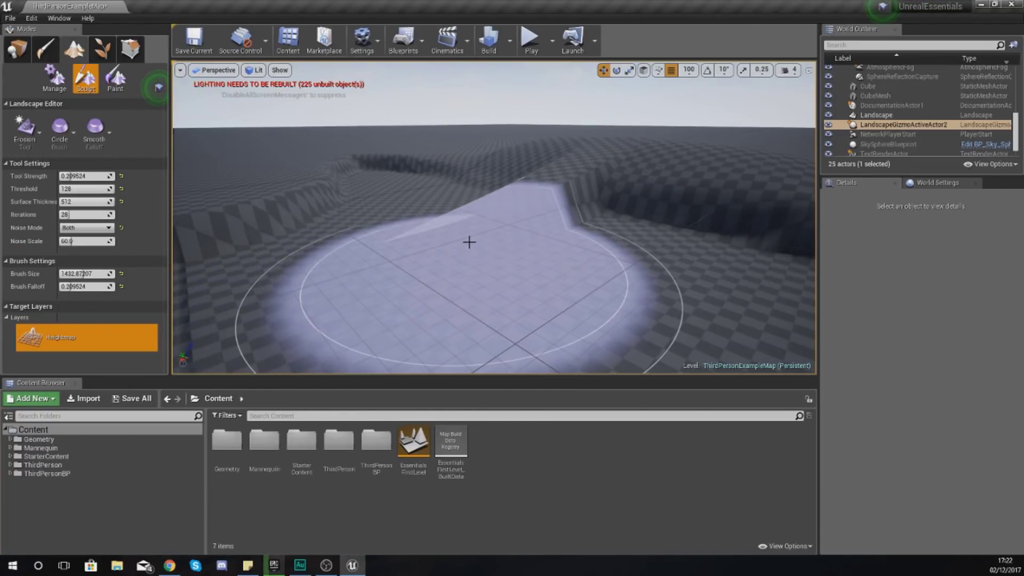
left_click(25, 128)
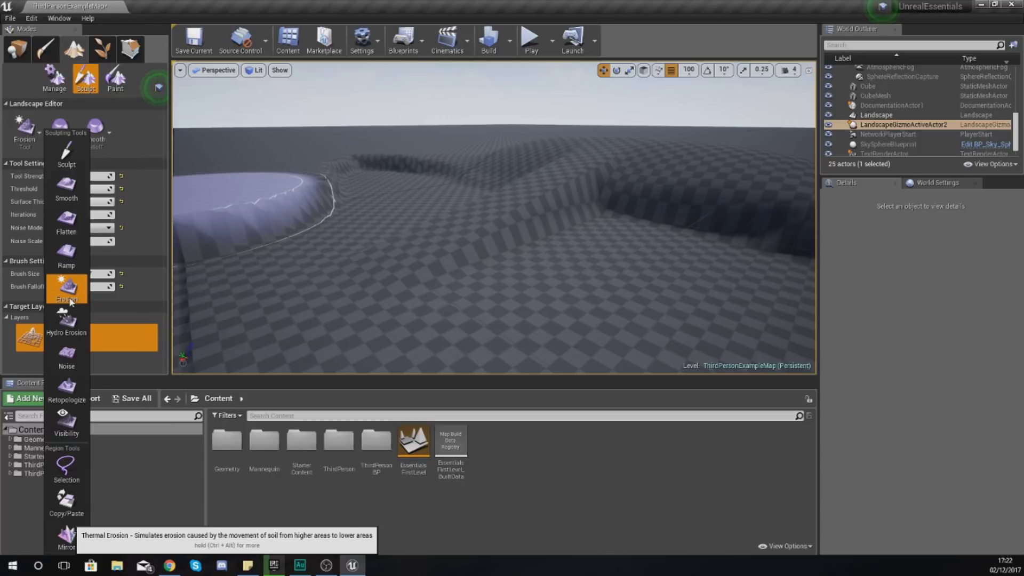
mouse_move(685, 236)
right_mouse_down()
mouse_move(774, 216)
mouse_move(757, 197)
mouse_move(684, 236)
right_mouse_up()
key("w")
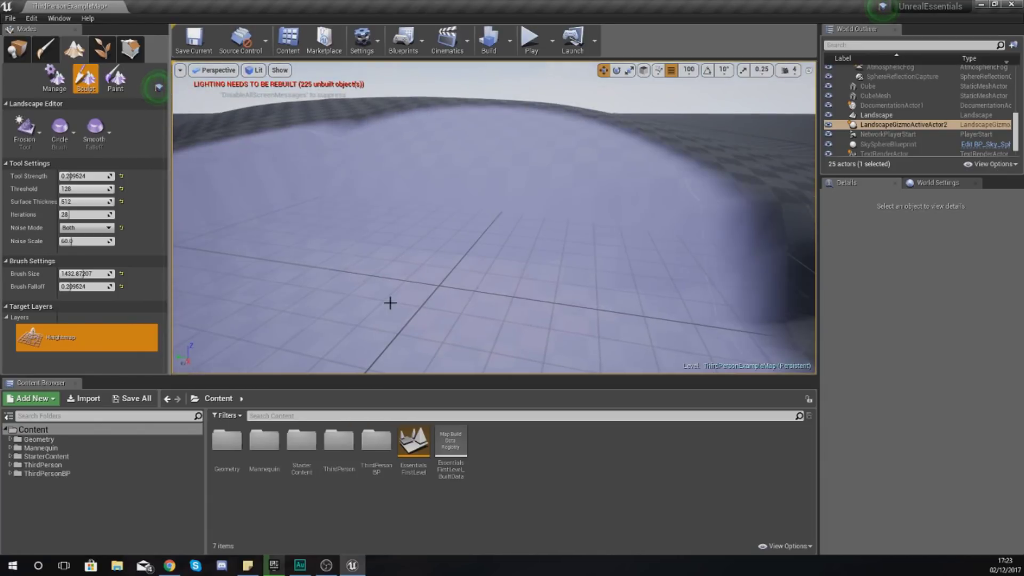
mouse_move(74, 275)
left_mouse_down()
mouse_move(60, 274)
mouse_move(96, 287)
left_mouse_up()
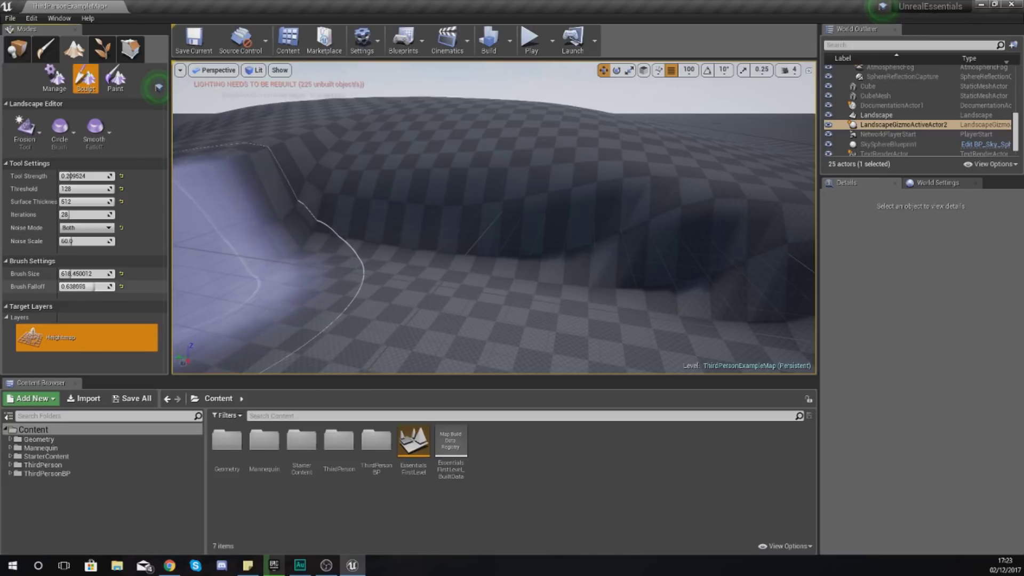
Apply thermal erosion with several strokes along the steep side of the hill above the flattened floor.
mouse_move(475, 195)
left_mouse_down()
mouse_move(359, 207)
mouse_move(654, 230)
mouse_move(405, 224)
left_mouse_up()
mouse_move(461, 224)
right_mouse_down()
mouse_move(608, 224)
mouse_move(374, 231)
right_mouse_up()
right_click_drag(554, 231, 553, 230)
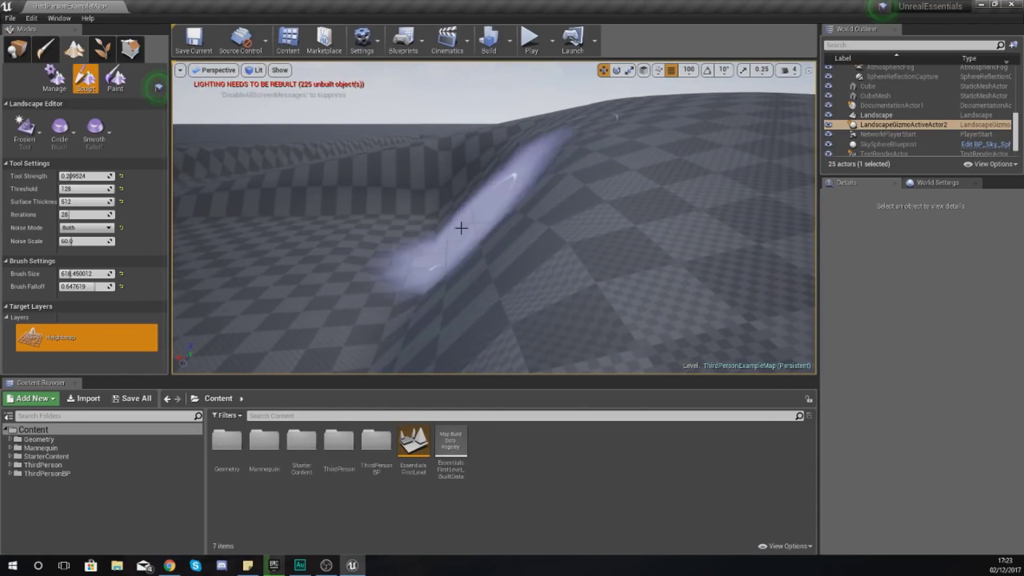
mouse_move(504, 201)
left_mouse_down()
mouse_move(435, 236)
mouse_move(555, 191)
left_mouse_up()
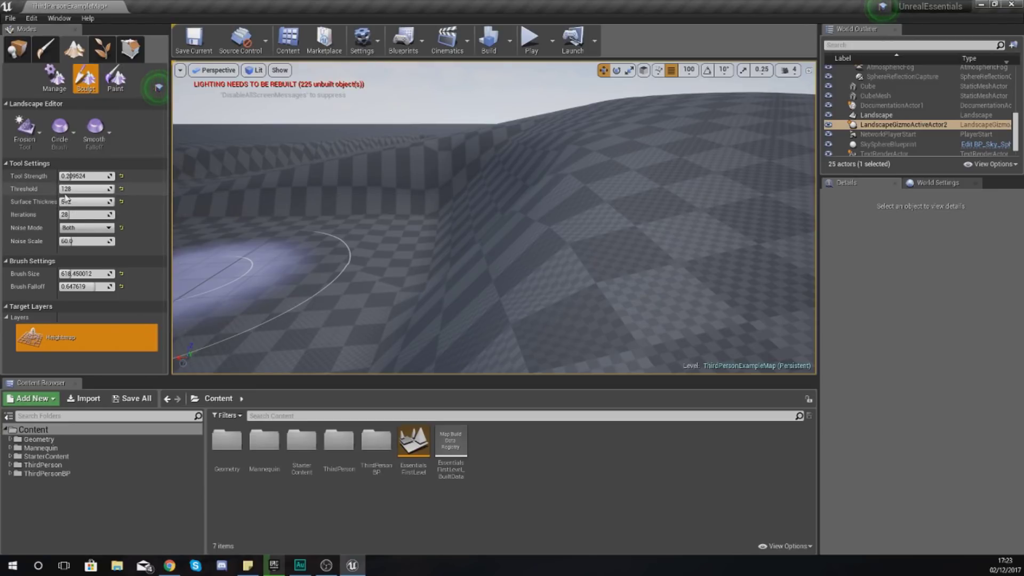
Switch to the Hydro Erosion tool and apply rain erosion to the hillside with the existing brush.
left_click(24, 128)
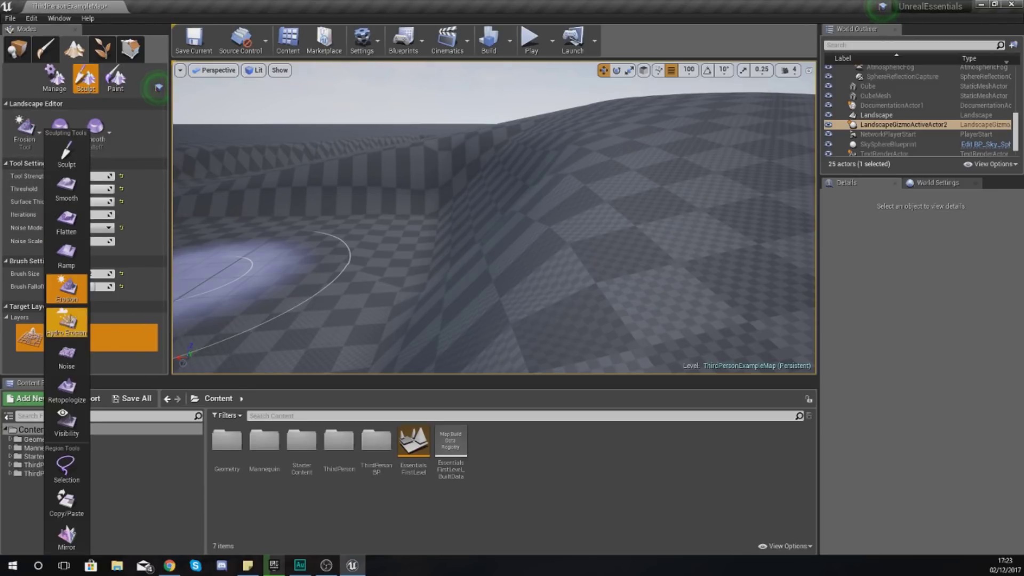
left_click(67, 329)
scroll(498, 254, "up", 5)
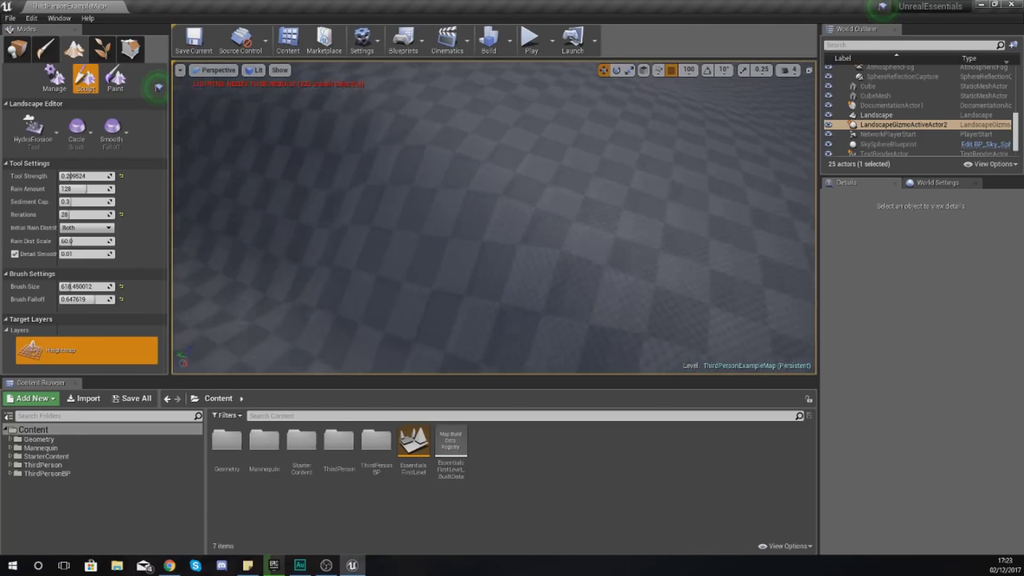
mouse_move(499, 244)
left_mouse_down()
mouse_move(410, 211)
mouse_move(575, 227)
mouse_move(475, 191)
mouse_move(499, 213)
mouse_move(498, 233)
mouse_move(414, 208)
left_mouse_up()
mouse_move(415, 208)
right_mouse_down()
mouse_move(288, 213)
mouse_move(213, 165)
right_mouse_up()
mouse_move(498, 160)
right_mouse_down()
mouse_move(498, 192)
mouse_move(480, 219)
mouse_move(458, 222)
right_mouse_up()
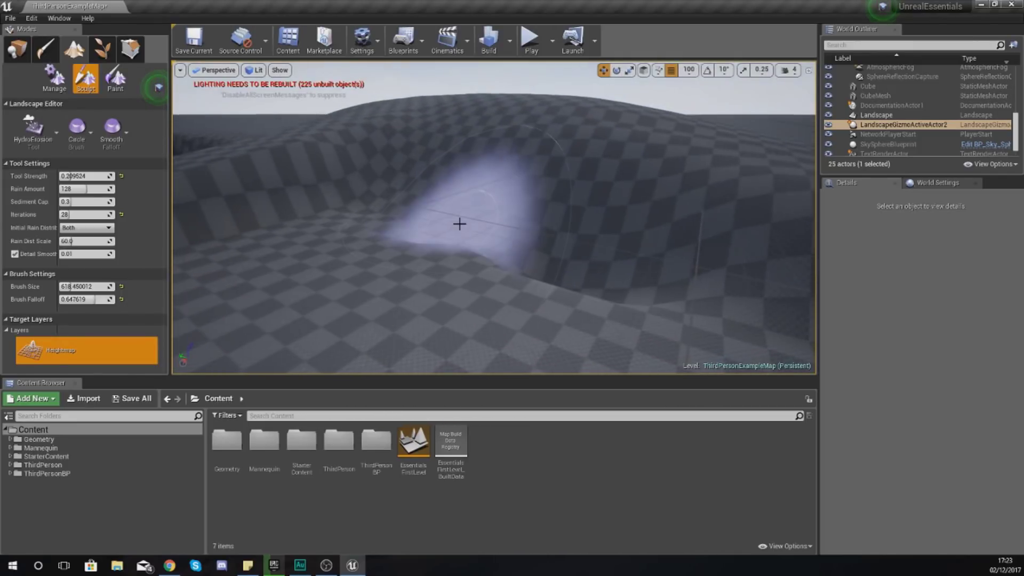
mouse_move(424, 177)
right_mouse_down()
mouse_move(462, 313)
mouse_move(419, 317)
right_mouse_up()
mouse_move(413, 270)
right_mouse_down()
mouse_move(443, 299)
mouse_move(534, 309)
mouse_move(592, 230)
mouse_move(587, 277)
mouse_move(613, 224)
mouse_move(446, 163)
right_mouse_up()
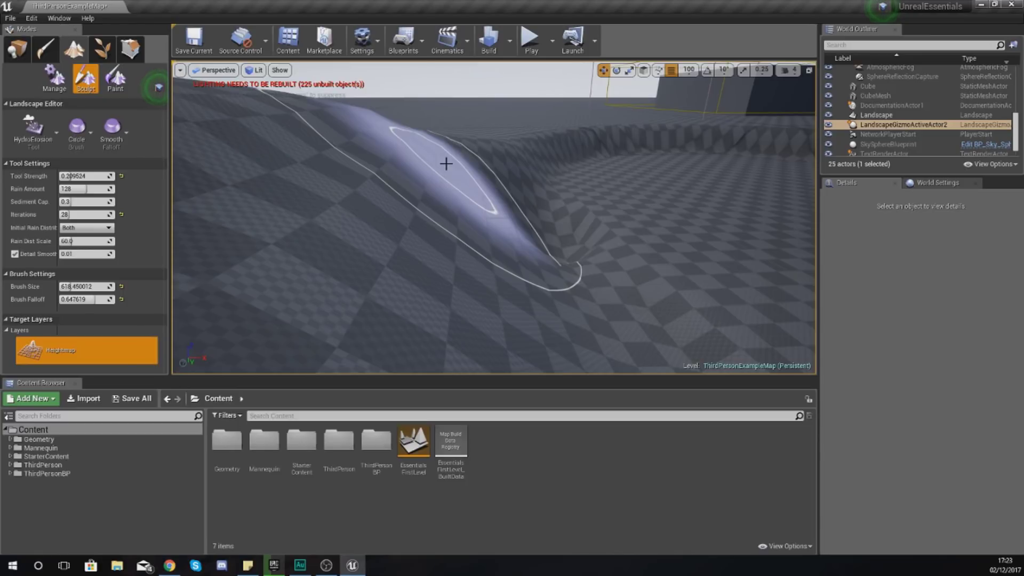
scroll(449, 163, "up", 5)
Switch to the Noise tool with a brush size of about 3728 and falloff of about 0.27 over open flat terrain.
left_click(33, 131)
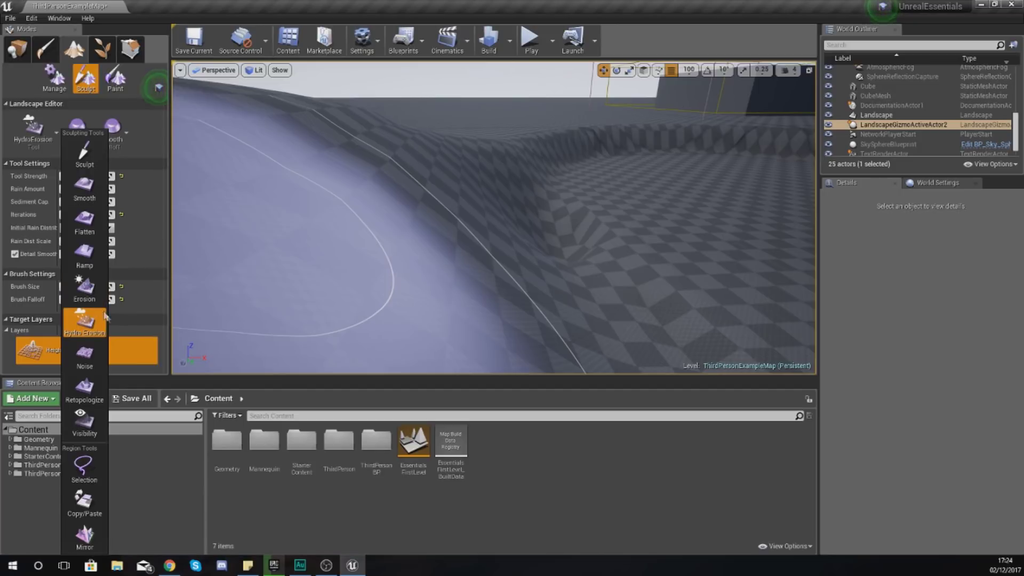
left_click(94, 355)
mouse_move(435, 217)
right_mouse_down()
mouse_move(400, 160)
mouse_move(469, 155)
mouse_move(528, 224)
mouse_move(565, 235)
mouse_move(677, 200)
mouse_move(731, 206)
right_mouse_up()
right_click_drag(435, 240, 360, 211)
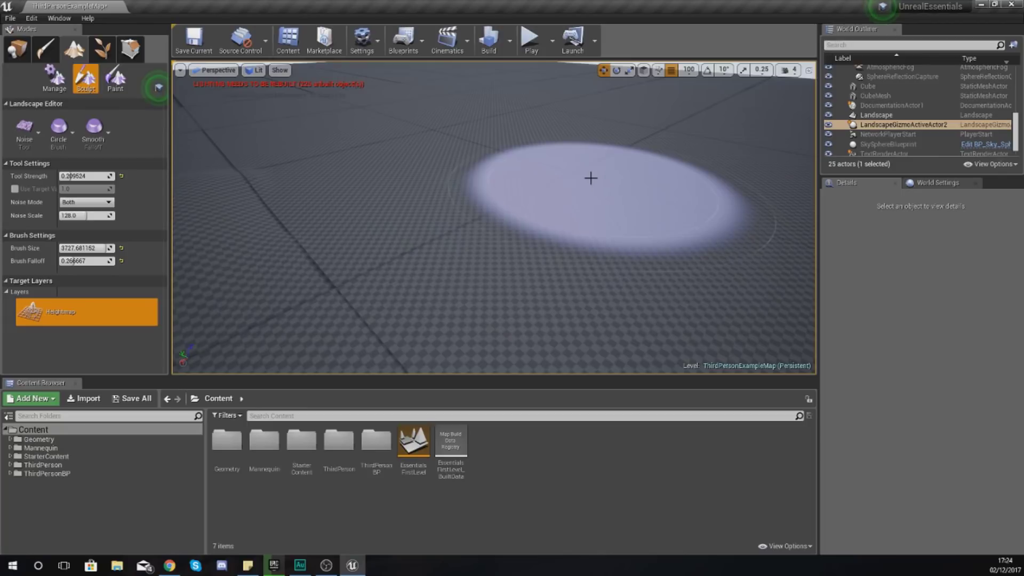
Try noise strokes across the flat terrain at a noise scale of 128, inspect the relief, and undo them.
mouse_move(348, 96)
left_mouse_down()
mouse_move(709, 137)
mouse_move(790, 160)
left_mouse_up()
mouse_move(789, 160)
right_mouse_down()
mouse_move(800, 155)
mouse_move(800, 107)
mouse_move(811, 224)
mouse_move(758, 106)
mouse_move(784, 117)
mouse_move(793, 139)
right_mouse_up()
mouse_move(352, 117)
right_mouse_down()
mouse_move(347, 104)
mouse_move(355, 125)
right_mouse_up()
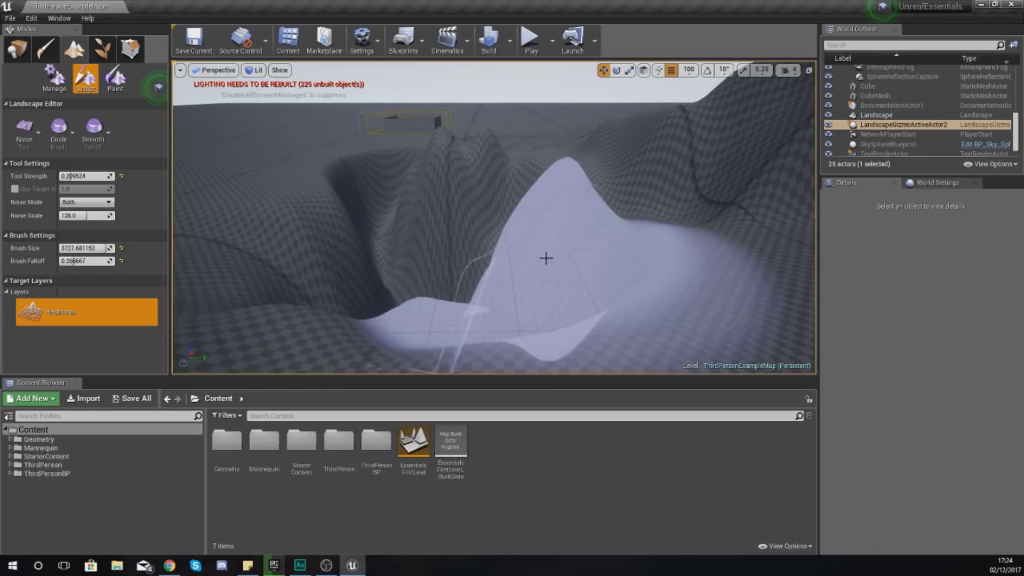
mouse_move(543, 258)
right_mouse_down()
mouse_move(666, 176)
mouse_move(543, 258)
right_mouse_up()
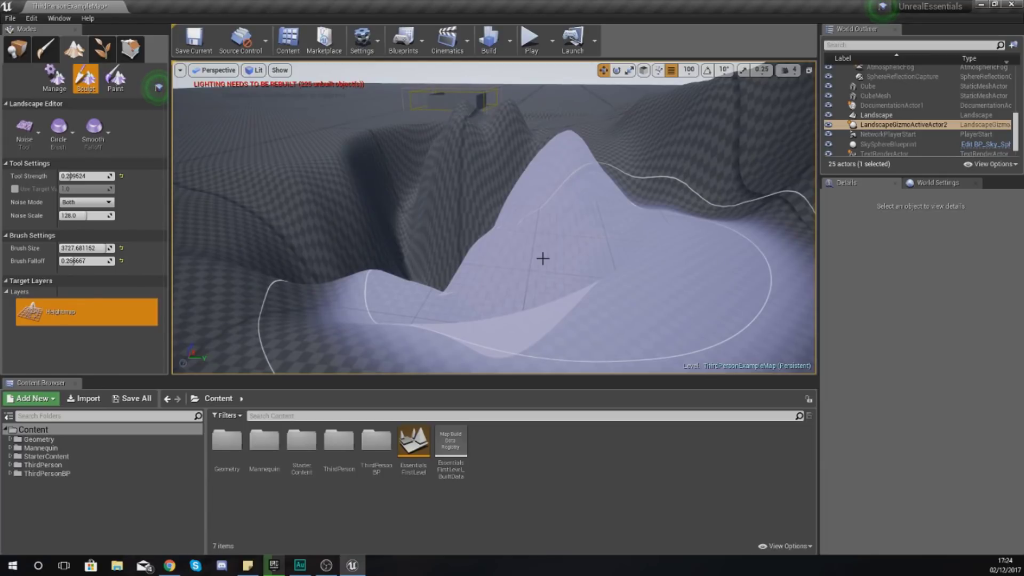
key("ctrl+z")
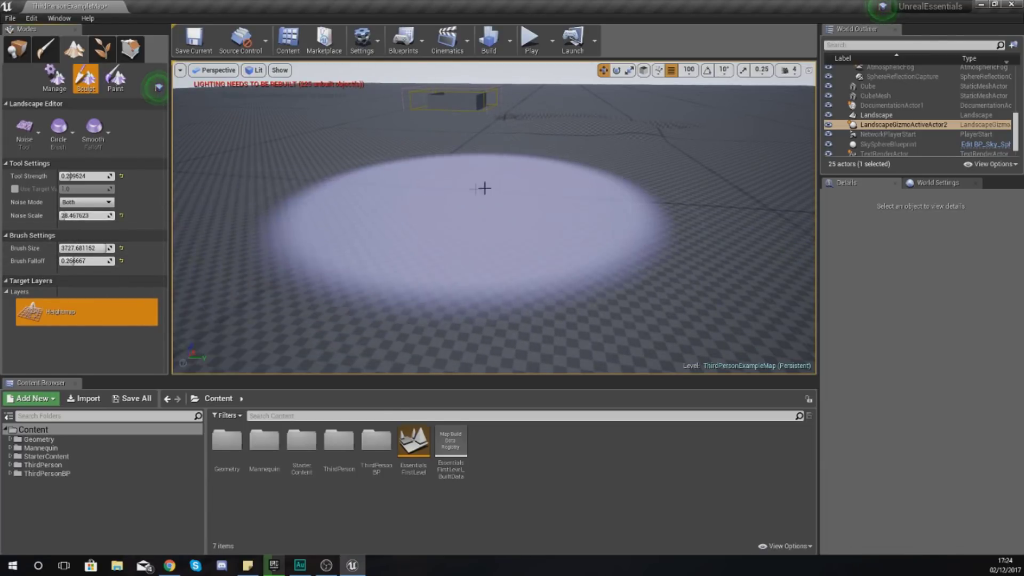
Try a noise stroke on the flat terrain at a noise scale of about 28.5, then undo it.
left_click_drag(484, 188, 366, 224)
mouse_move(366, 224)
right_mouse_down()
mouse_move(373, 283)
mouse_move(406, 320)
mouse_move(457, 202)
right_mouse_up()
key("s")
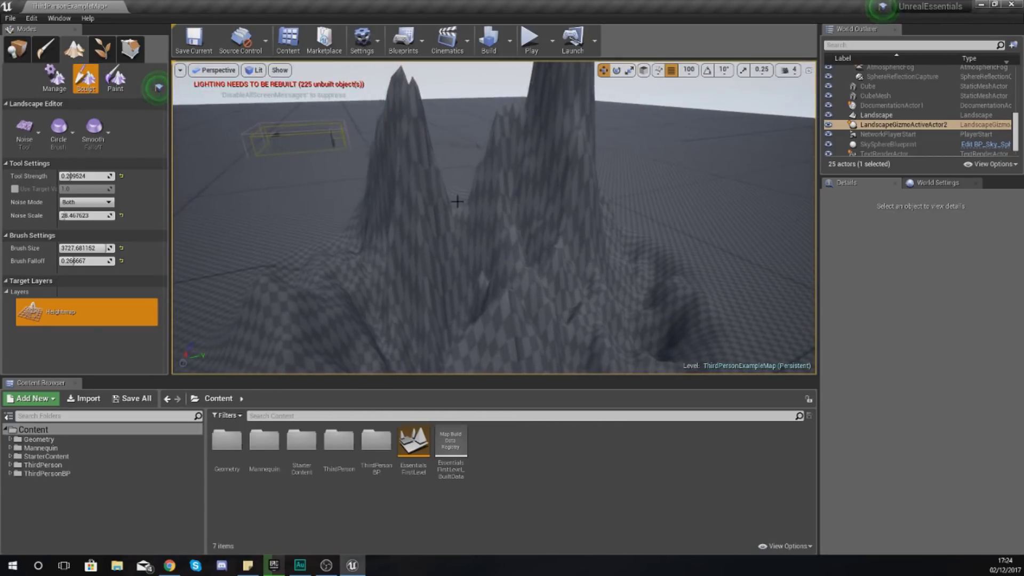
key("ctrl+z")
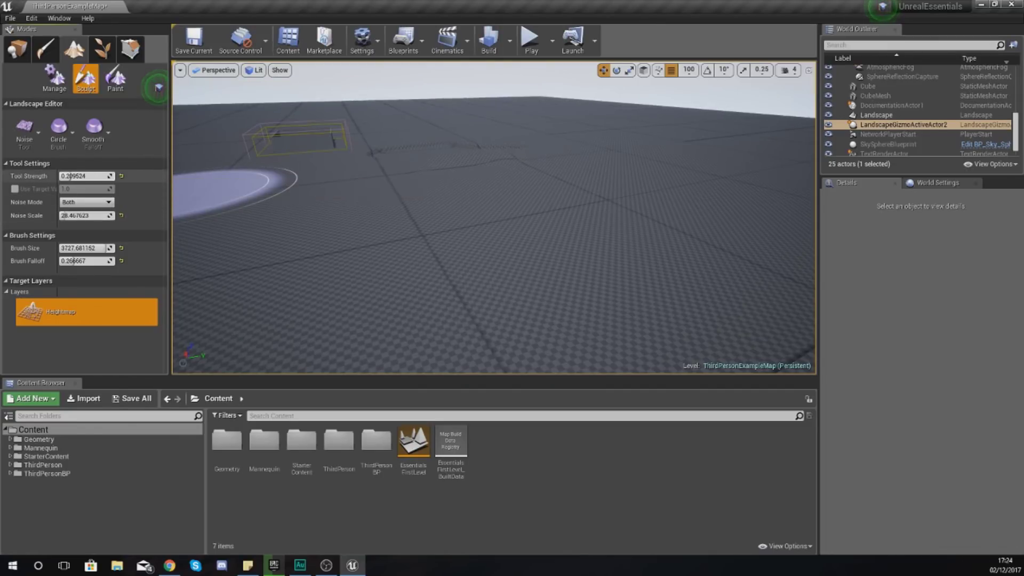
Lower the noise tool strength to about 0.076, test it with strokes on the flat terrain, and undo them.
left_click_drag(193, 193, 383, 180)
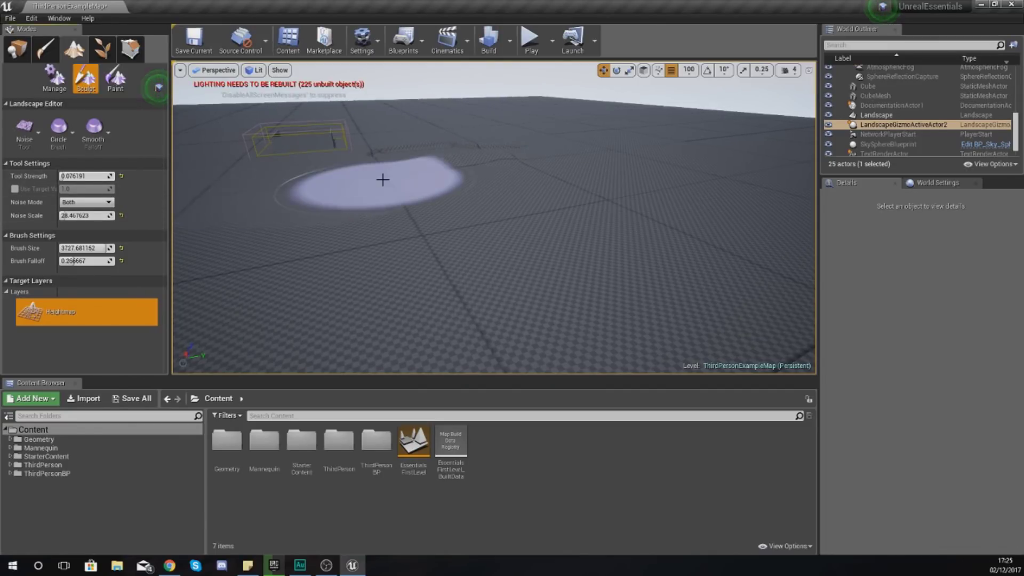
mouse_move(441, 215)
left_mouse_down()
mouse_move(423, 226)
mouse_move(313, 235)
left_mouse_up()
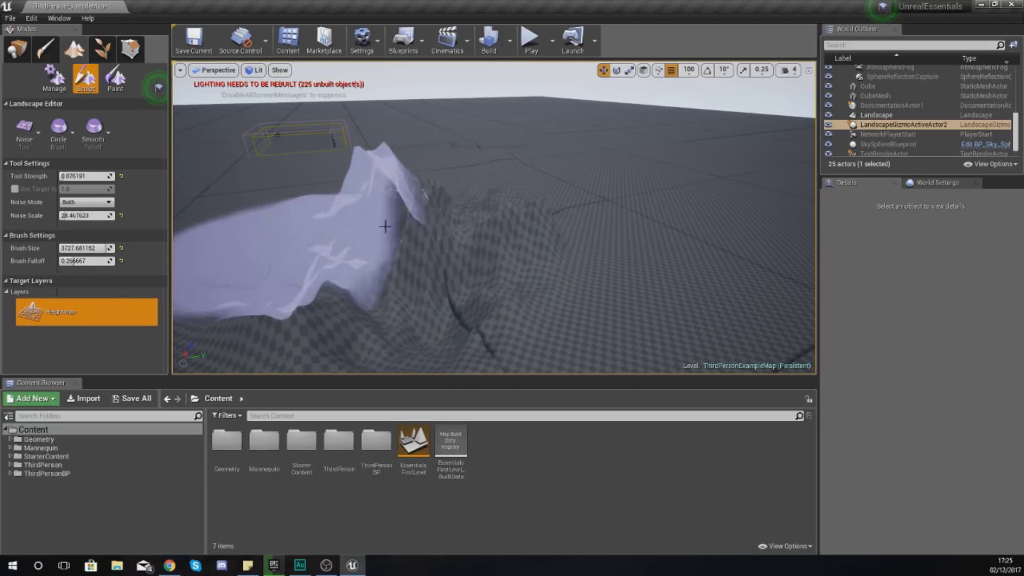
mouse_move(313, 235)
right_mouse_down()
mouse_move(288, 256)
mouse_move(280, 288)
mouse_move(293, 299)
right_mouse_up()
key("ctrl+z")
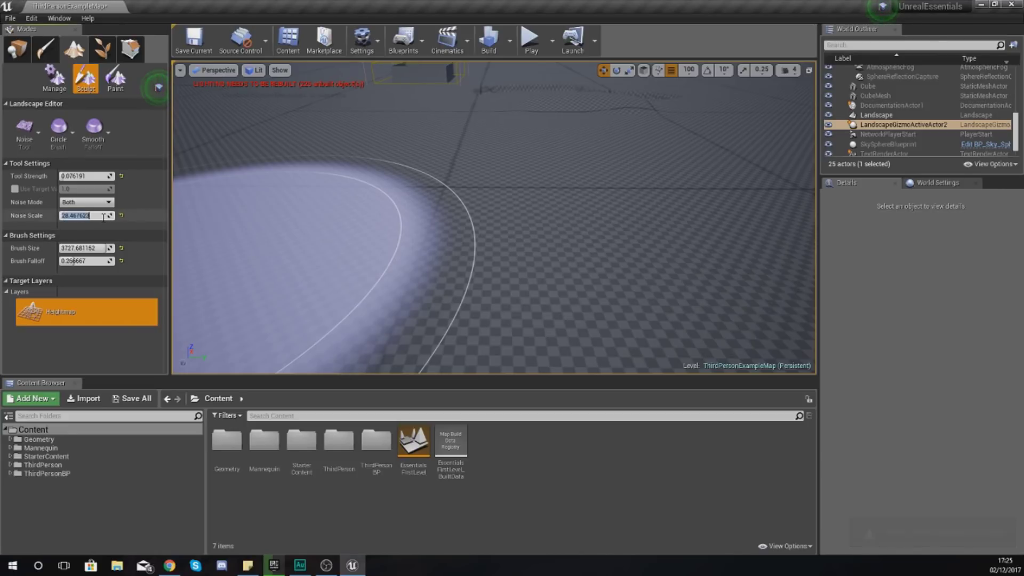
Set the noise scale to 5.0, test it with a stroke on the flat terrain, and undo the stroke.
type("5.0")
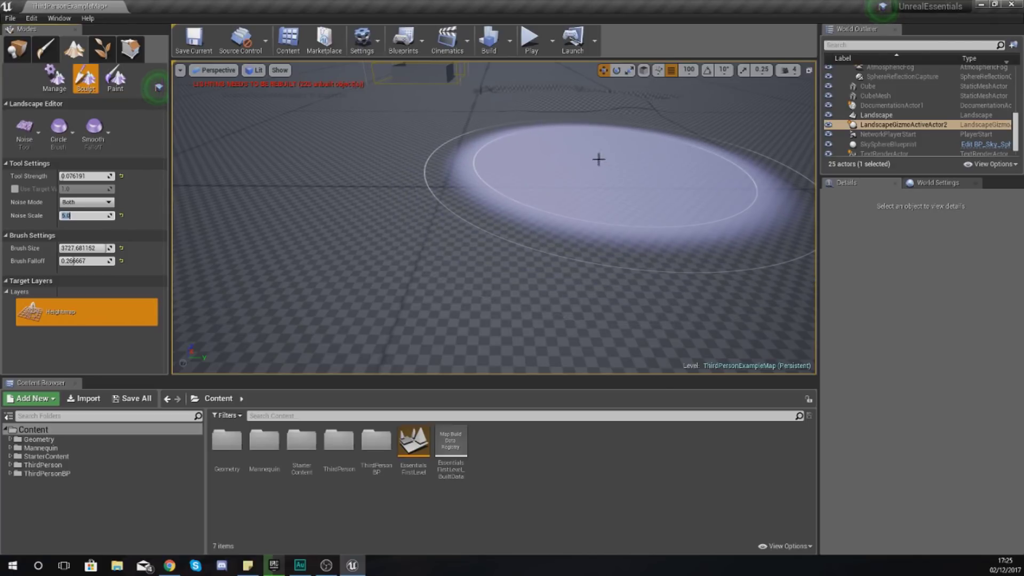
left_click_drag(581, 185, 534, 224)
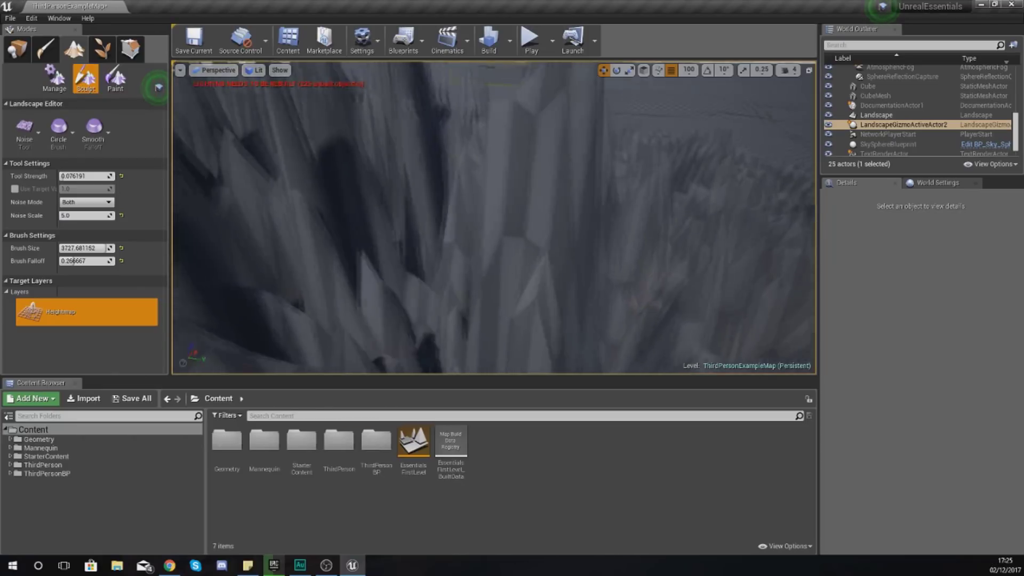
key("ctrl+z")
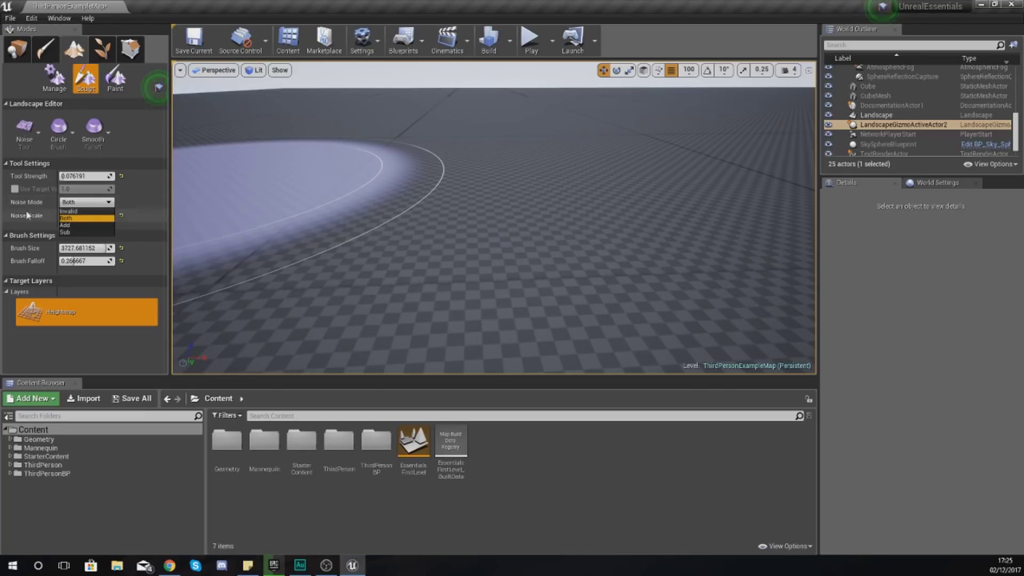
Test noise strokes with a brush falloff of about 0.55 and again with about 0.12, undoing each stroke.
mouse_move(277, 224)
right_mouse_down()
mouse_move(373, 229)
mouse_move(406, 267)
mouse_move(427, 272)
mouse_move(399, 204)
right_mouse_up()
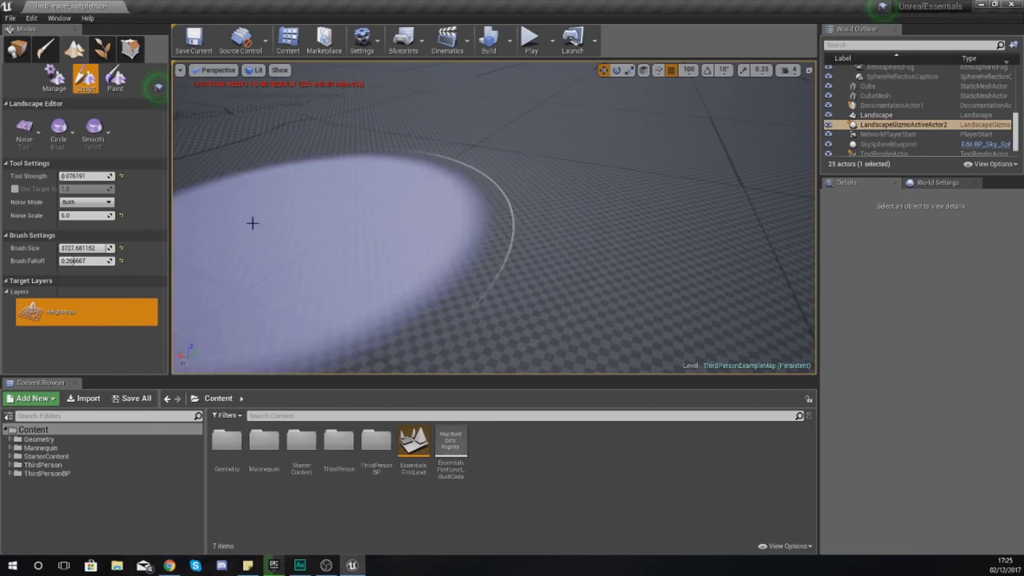
left_click_drag(75, 261, 160, 266)
left_click_drag(341, 240, 637, 174)
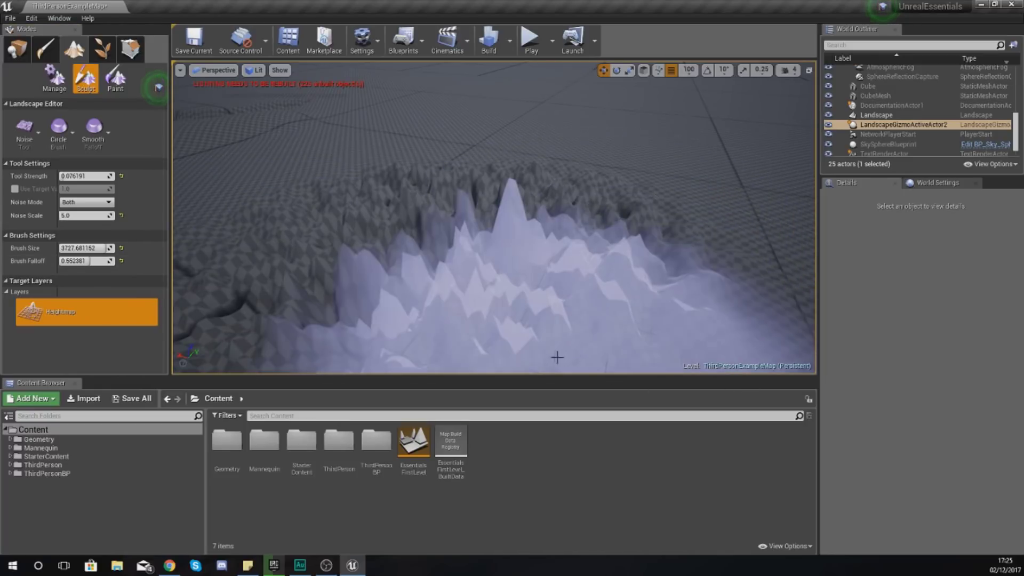
key("ctrl+z")
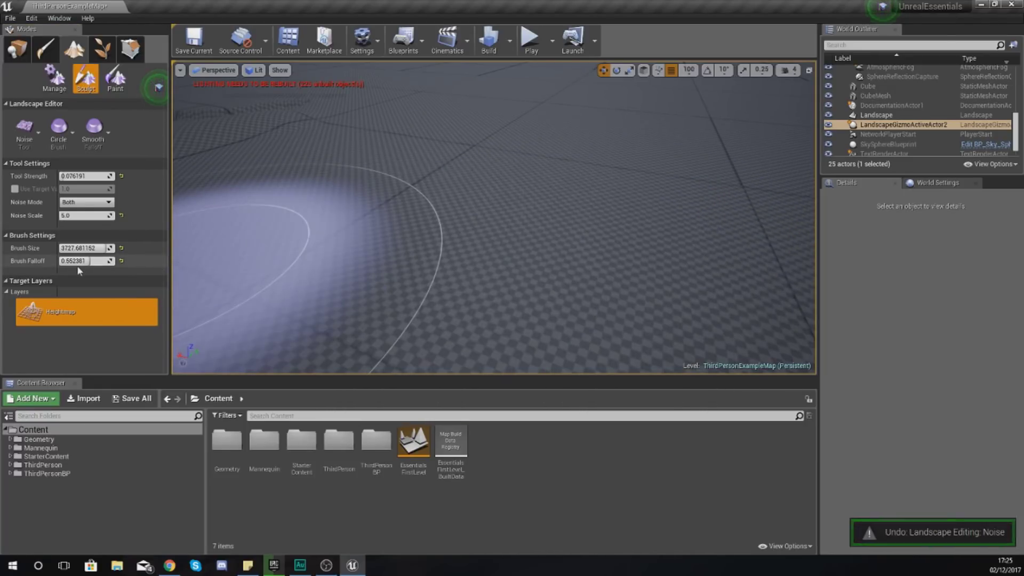
mouse_move(213, 257)
left_mouse_down()
mouse_move(391, 213)
mouse_move(340, 235)
left_mouse_up()
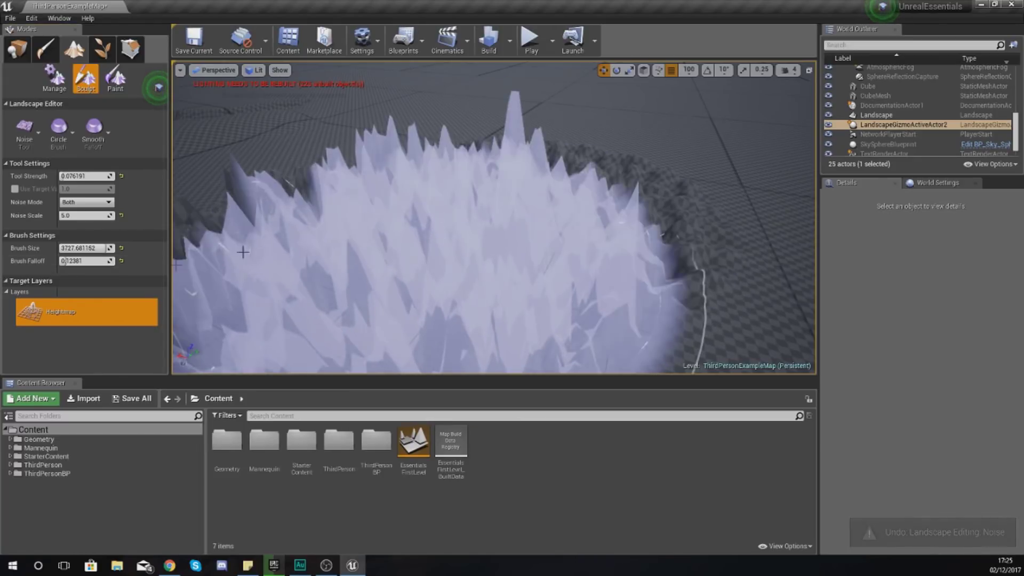
key("ctrl+z")
Test noise strokes on the flat terrain with a brush falloff of about 0.91, undoing each stroke.
left_click_drag(97, 261, 110, 261)
mouse_move(409, 227)
left_mouse_down()
mouse_move(475, 201)
mouse_move(320, 231)
left_mouse_up()
key("ctrl+z")
mouse_move(567, 149)
left_mouse_down()
mouse_move(354, 228)
mouse_move(654, 183)
mouse_move(214, 261)
mouse_move(518, 202)
left_mouse_up()
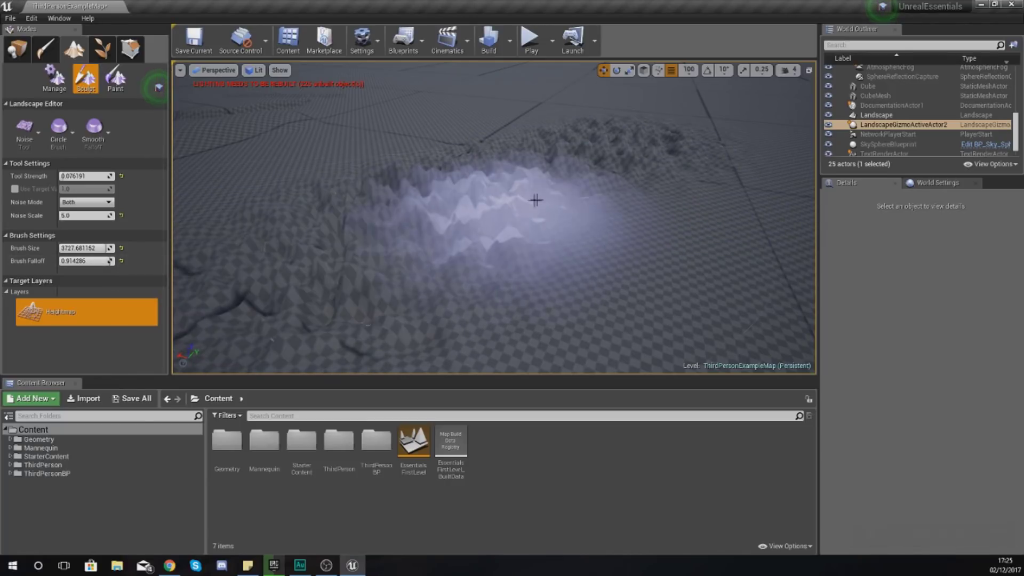
key("ctrl+z")
Set the brush falloff to 1.0, test it with a noise stroke on the flat terrain, and undo the stroke.
key("shift+]")
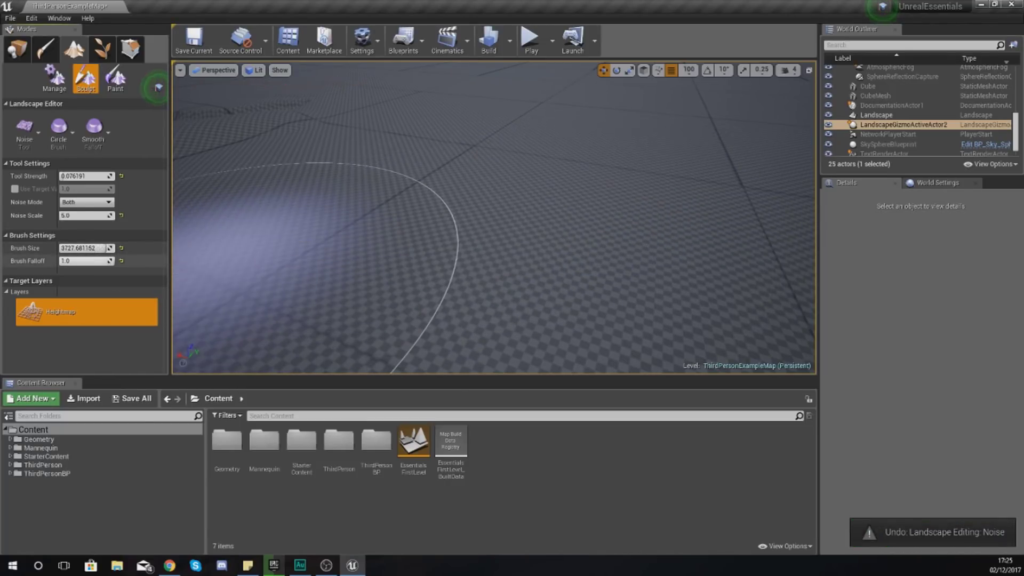
mouse_move(598, 166)
left_mouse_down()
mouse_move(208, 283)
mouse_move(694, 160)
mouse_move(762, 176)
left_mouse_up()
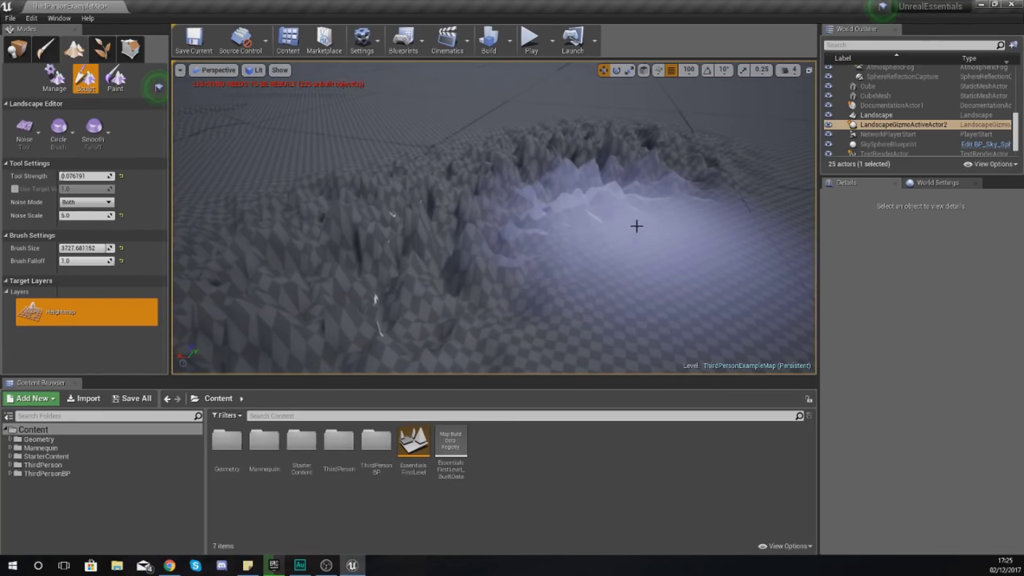
key("ctrl+z")
Switch to the Retopologize tool, set the brush size to about 499, and apply it along the edge of the sculpted cliff.
left_click(17, 134)
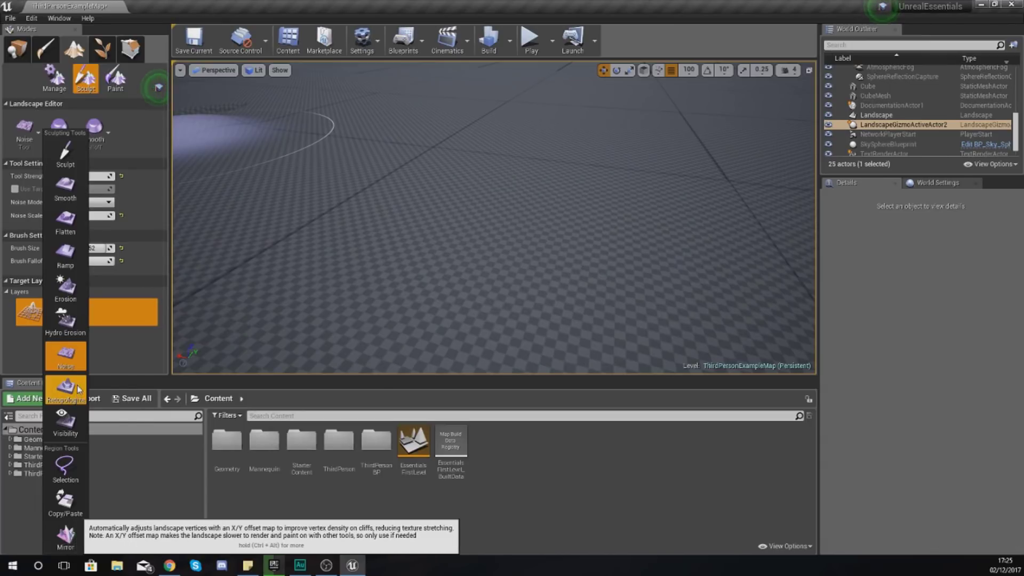
left_click(66, 388)
right_click_drag(494, 217, 522, 174)
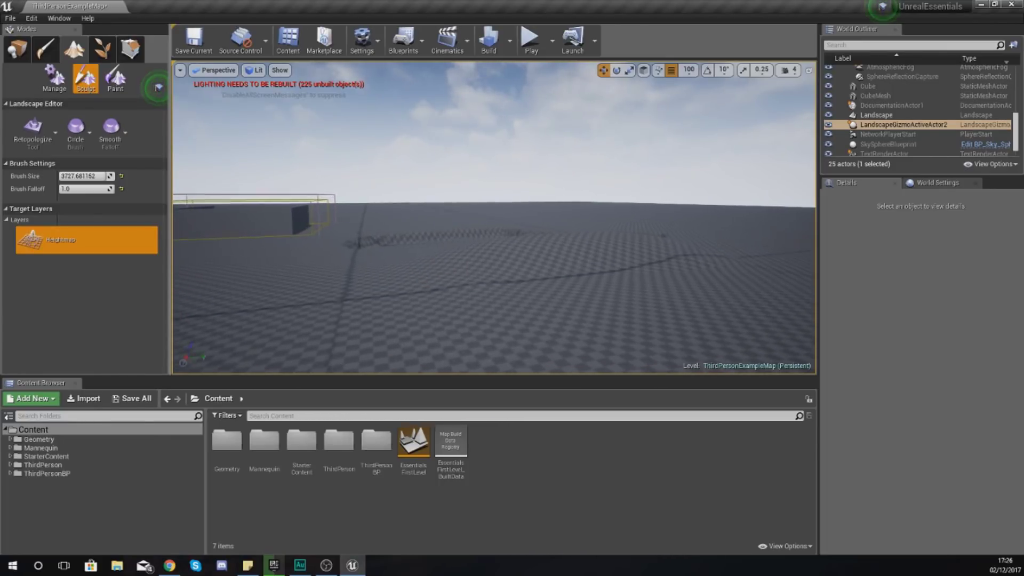
mouse_move(494, 217)
right_mouse_down()
mouse_move(480, 243)
mouse_move(512, 309)
mouse_move(502, 315)
mouse_move(416, 304)
mouse_move(494, 227)
mouse_move(495, 176)
mouse_move(480, 320)
mouse_move(438, 272)
mouse_move(435, 240)
right_mouse_up()
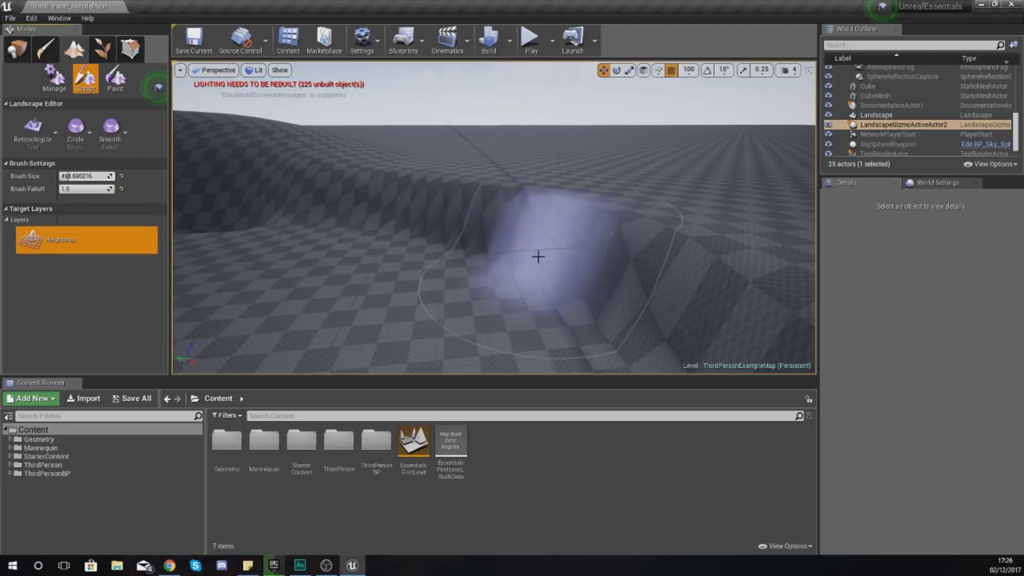
mouse_move(424, 231)
right_mouse_down()
mouse_move(425, 267)
mouse_move(424, 229)
mouse_move(469, 250)
mouse_move(469, 224)
mouse_move(442, 241)
mouse_move(457, 244)
right_mouse_up()
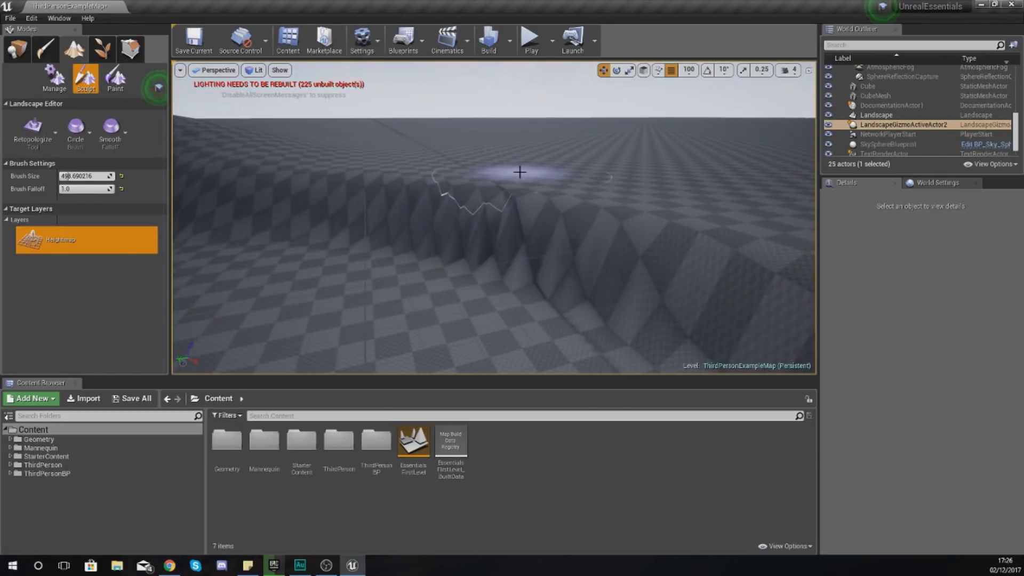
Apply Retopologize strokes to the jagged slope of the sculpted cliff, compare the mesh up close, and undo the last stroke.
mouse_move(423, 284)
right_mouse_down()
mouse_move(423, 299)
mouse_move(423, 273)
mouse_move(423, 283)
right_mouse_up()
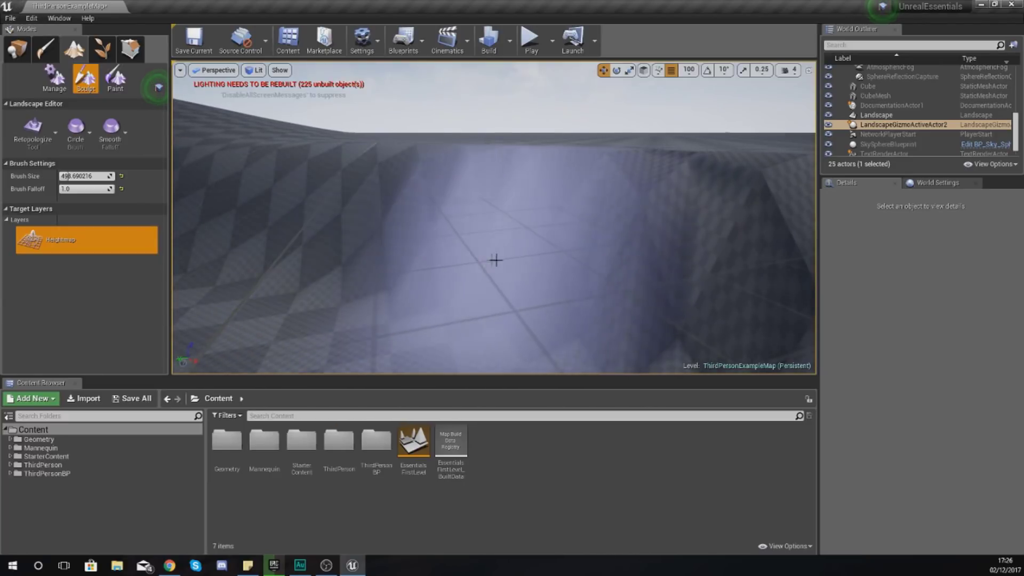
mouse_move(688, 258)
right_mouse_down()
mouse_move(597, 257)
mouse_move(624, 258)
right_mouse_up()
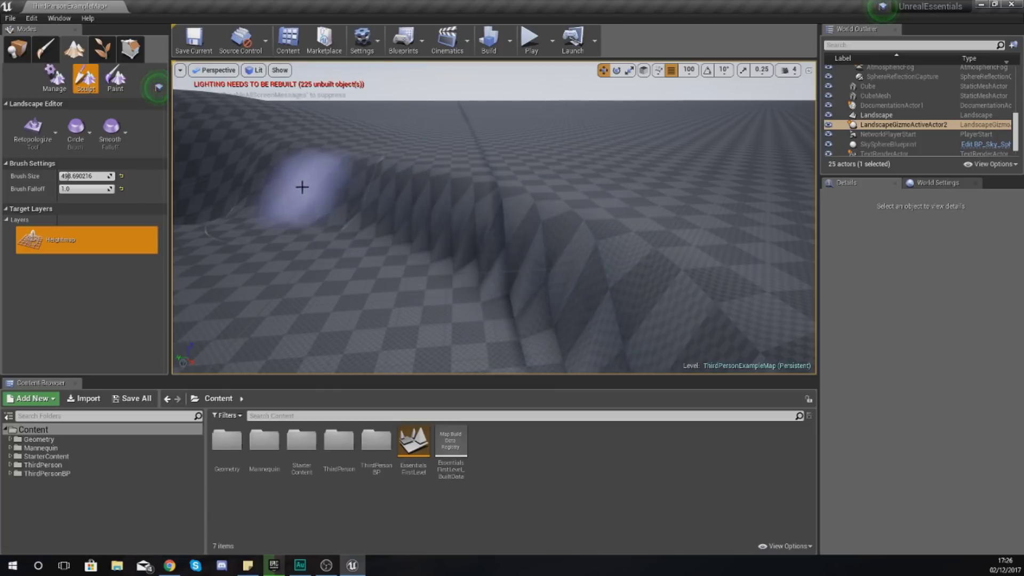
mouse_move(459, 230)
left_mouse_down()
mouse_move(341, 192)
mouse_move(407, 213)
left_mouse_up()
mouse_move(468, 226)
left_mouse_down()
mouse_move(608, 281)
mouse_move(421, 238)
mouse_move(558, 291)
mouse_move(462, 240)
mouse_move(594, 354)
mouse_move(453, 231)
mouse_move(533, 242)
mouse_move(409, 230)
left_mouse_up()
mouse_move(381, 229)
right_mouse_down()
mouse_move(458, 277)
mouse_move(381, 230)
right_mouse_up()
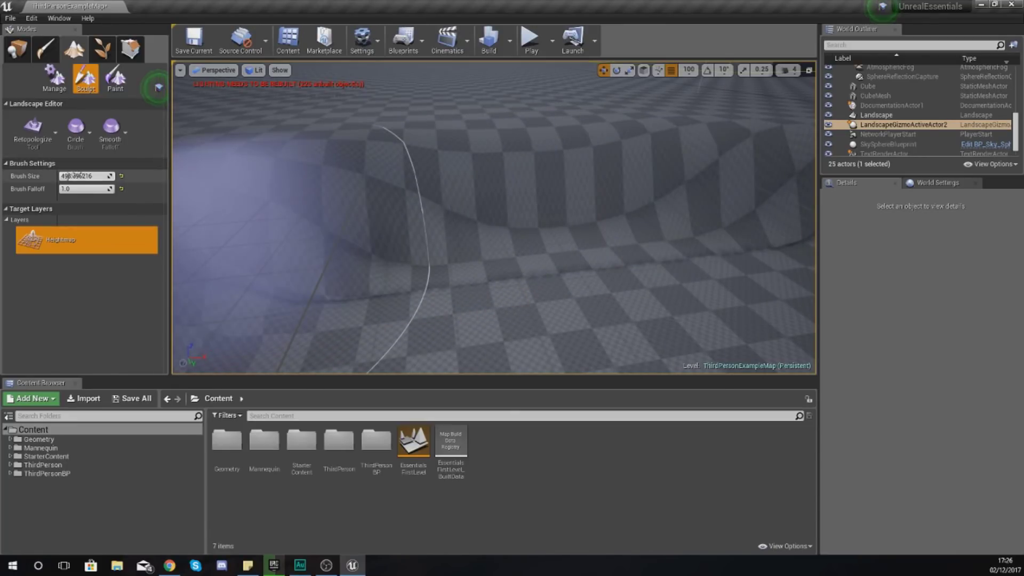
mouse_move(405, 177)
right_mouse_down()
mouse_move(347, 187)
mouse_move(405, 177)
right_mouse_up()
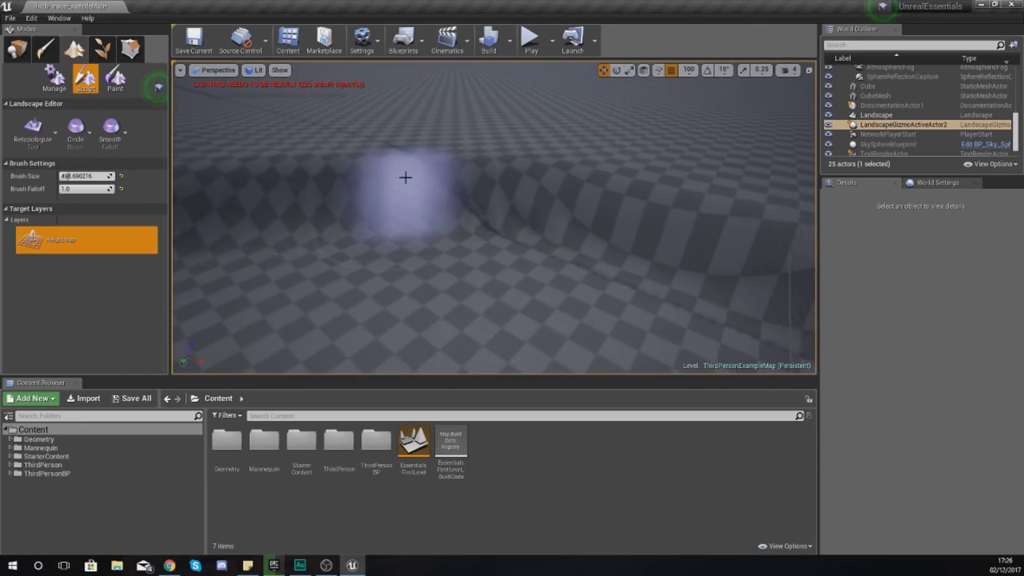
mouse_move(506, 197)
right_mouse_down()
mouse_move(469, 195)
mouse_move(461, 179)
mouse_move(520, 165)
mouse_move(491, 162)
right_mouse_up()
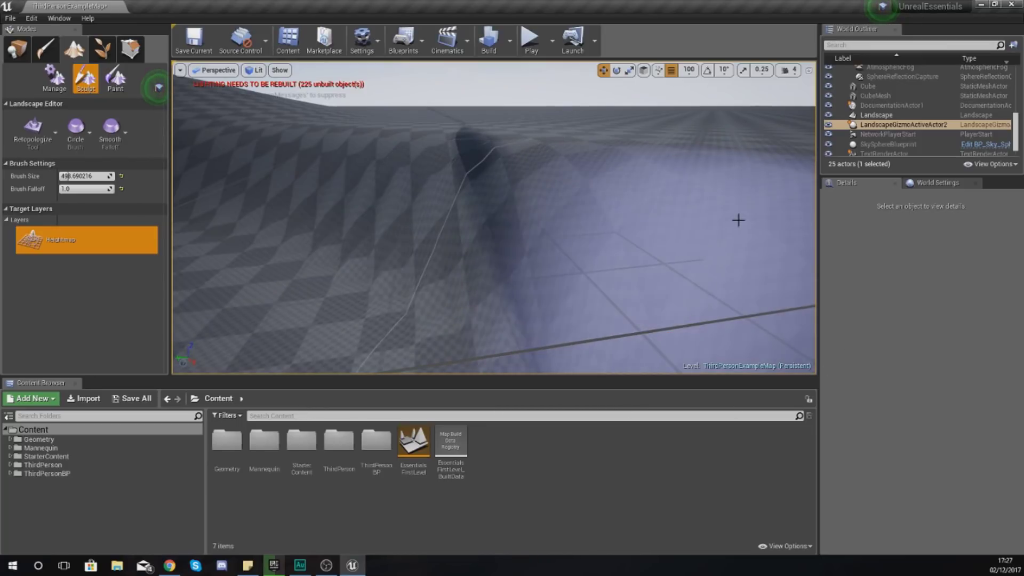
key("ctrl+z")
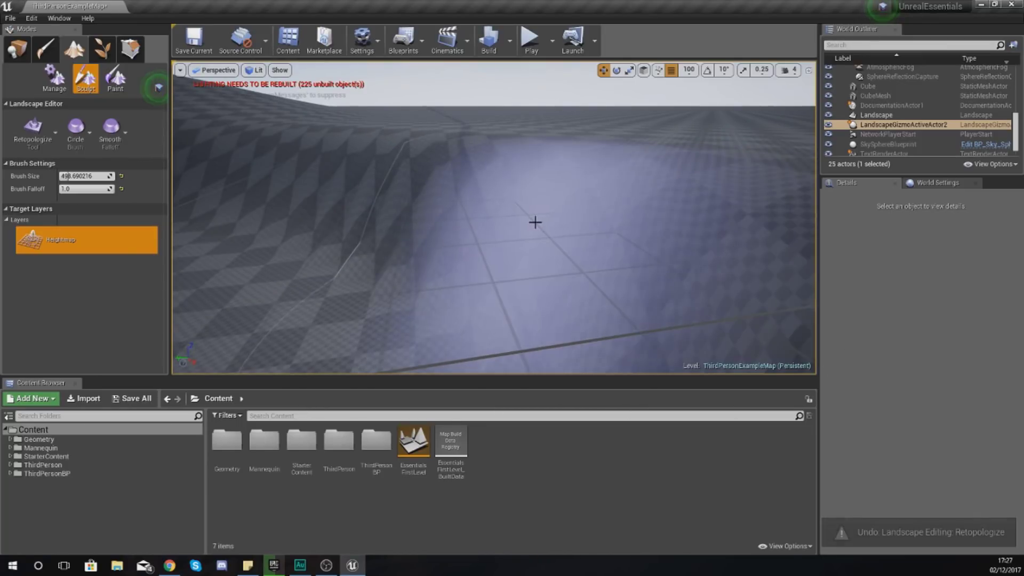
Retopologize the cliff slope again with further strokes across its stretched faces and inspect the reshaped edge.
mouse_move(433, 279)
left_mouse_down()
mouse_move(341, 294)
mouse_move(373, 287)
left_mouse_up()
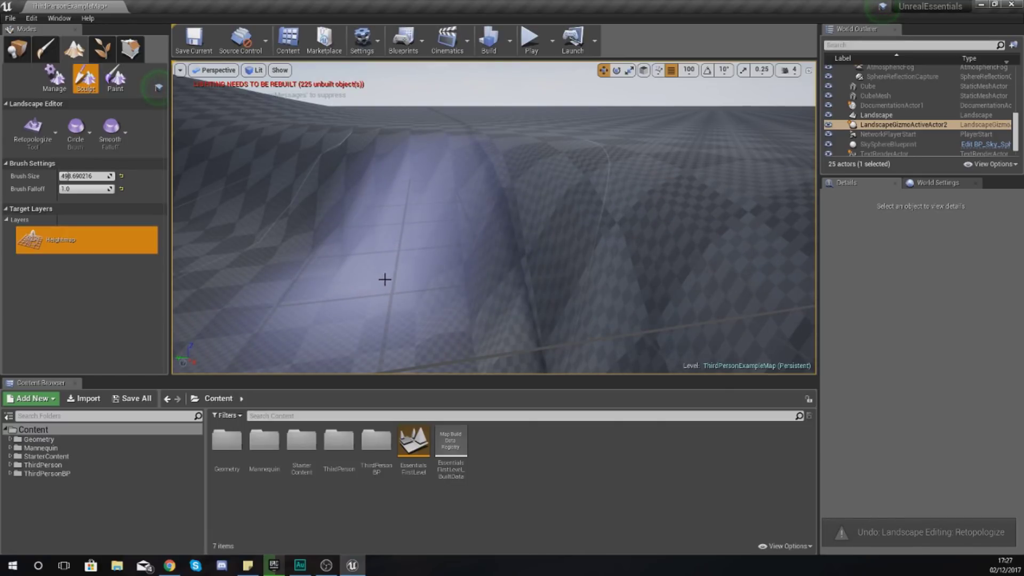
mouse_move(391, 254)
right_mouse_down()
mouse_move(427, 254)
mouse_move(304, 264)
right_mouse_up()
right_click_drag(459, 288, 470, 304)
mouse_move(542, 243)
left_mouse_down()
mouse_move(686, 277)
mouse_move(531, 224)
mouse_move(389, 198)
mouse_move(615, 251)
mouse_move(457, 231)
mouse_move(612, 262)
mouse_move(475, 231)
left_mouse_up()
mouse_move(475, 231)
right_mouse_down()
mouse_move(494, 248)
mouse_move(448, 232)
mouse_move(461, 245)
right_mouse_up()
key("w")
right_click_drag(595, 245, 592, 240)
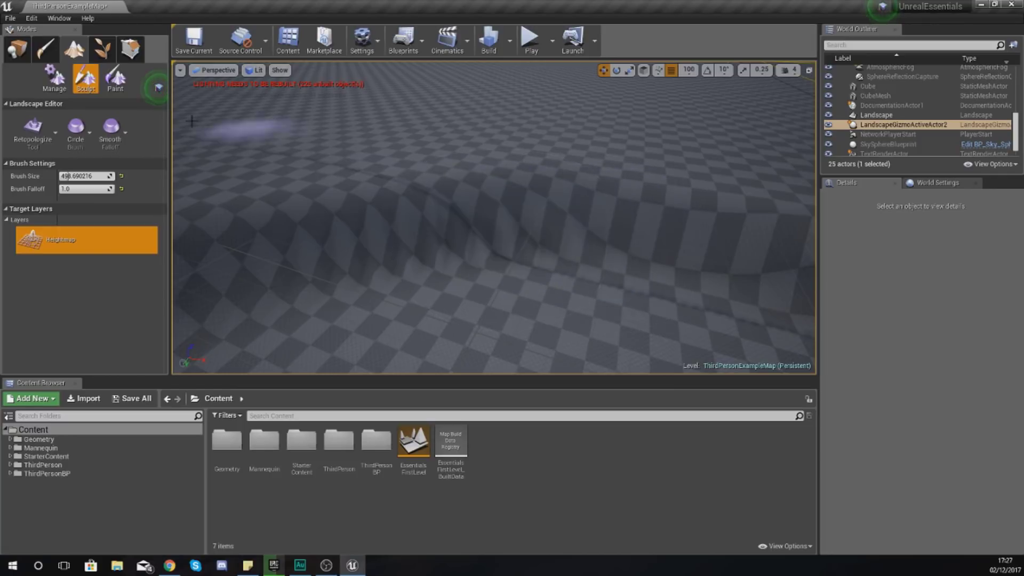
left_click(46, 128)
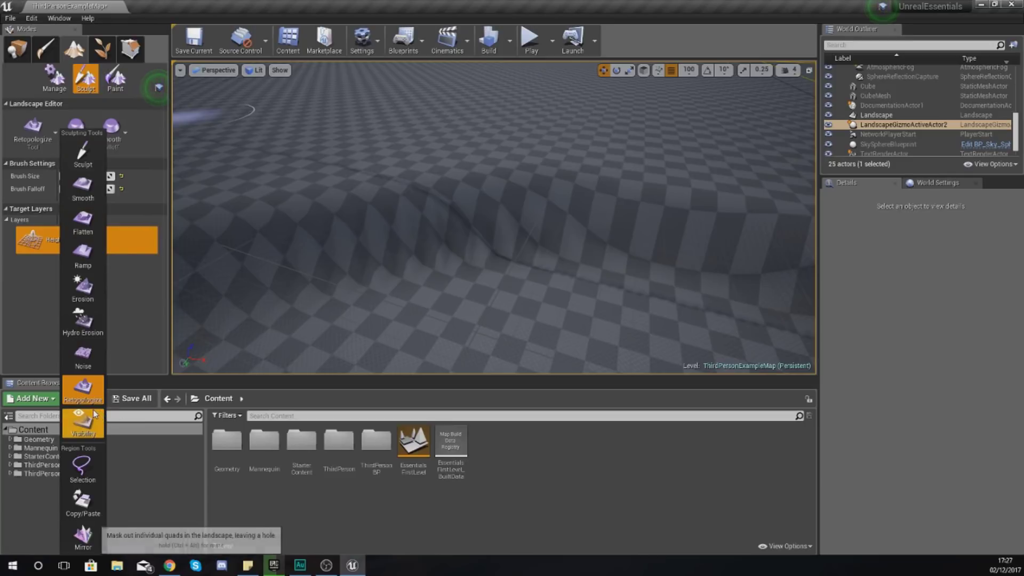
mouse_move(340, 235)
right_mouse_down()
mouse_move(406, 231)
mouse_move(368, 197)
mouse_move(373, 234)
mouse_move(333, 230)
mouse_move(330, 214)
right_mouse_up()
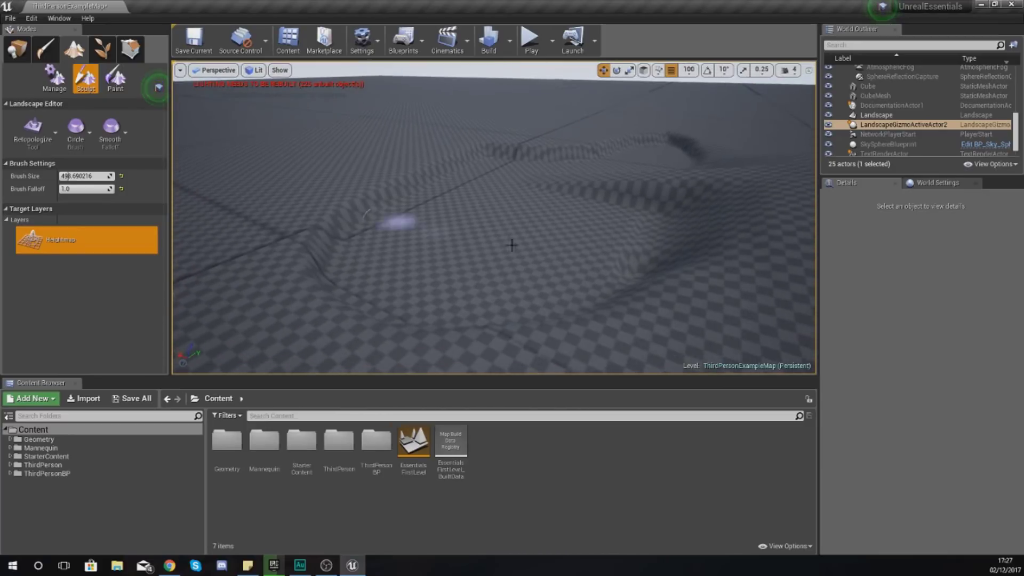